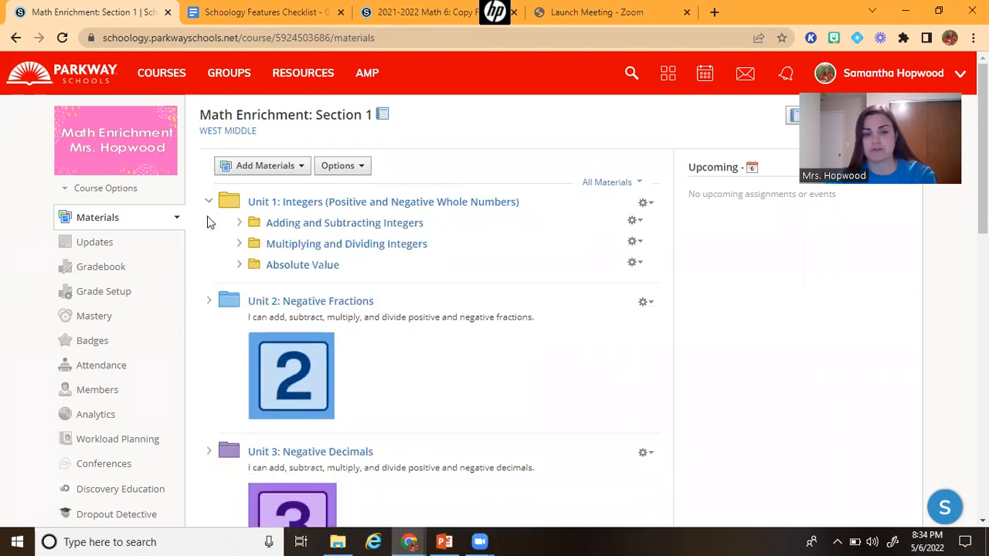
Open the Adding and Subtracting Integers folder and create a new assignment named Adding Integers
{"action": "left_click", "coordinate": [284, 228]}
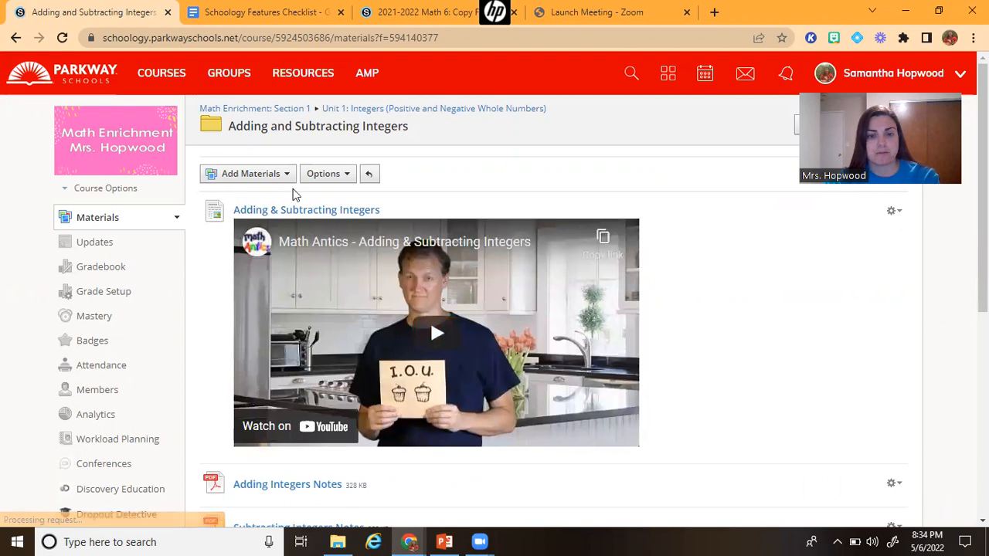
{"action": "left_click", "coordinate": [282, 176]}
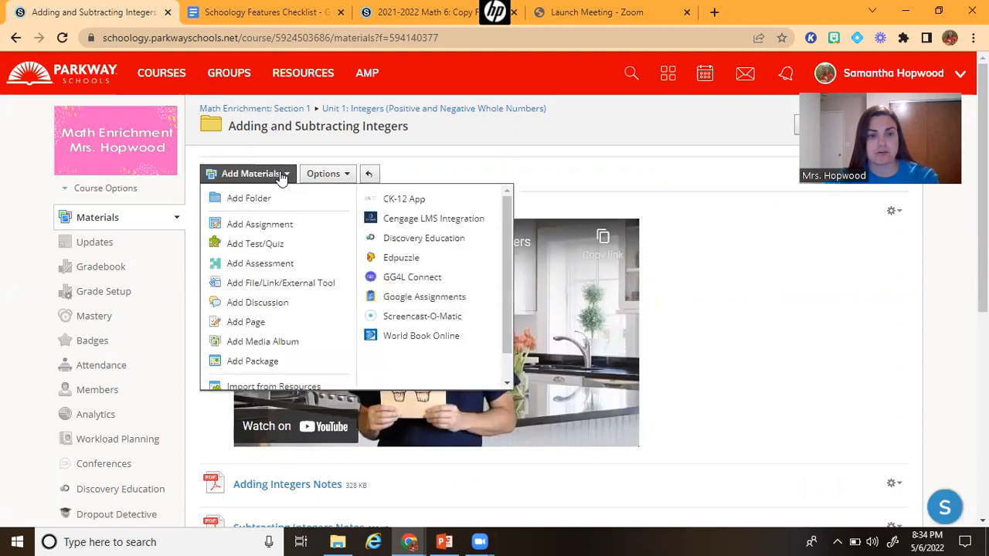
{"action": "left_click", "coordinate": [325, 226]}
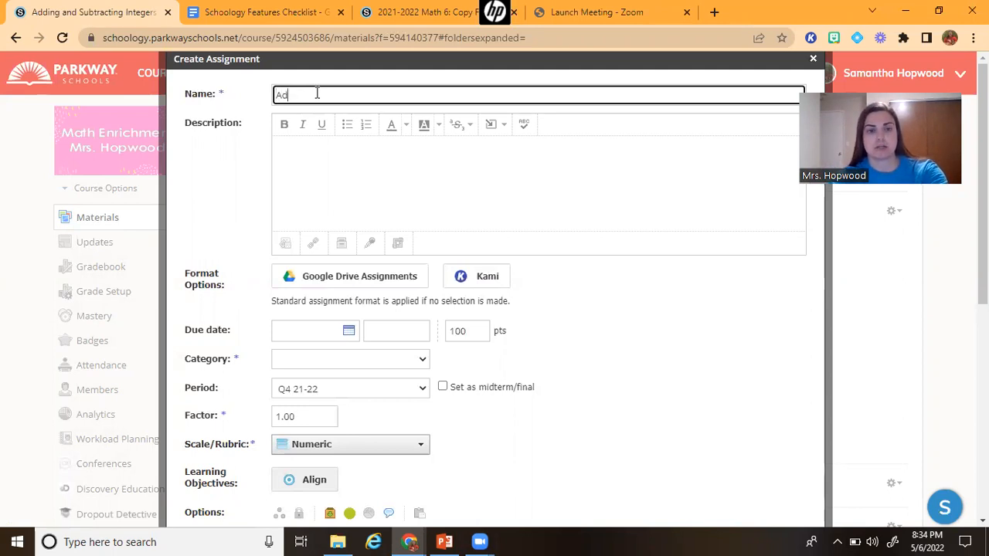
{"action": "type", "text": "ng Integers"}
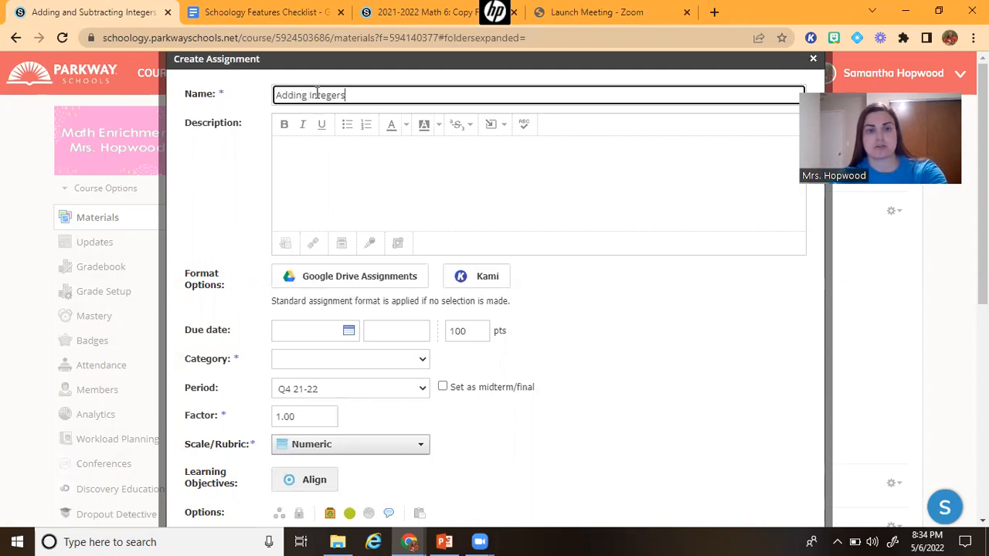
Enter description: 'You can submit this assignment either through Kami or you can print the PDF, take a picture of your work, and submit it as an image.'
{"action": "left_click", "coordinate": [426, 170]}
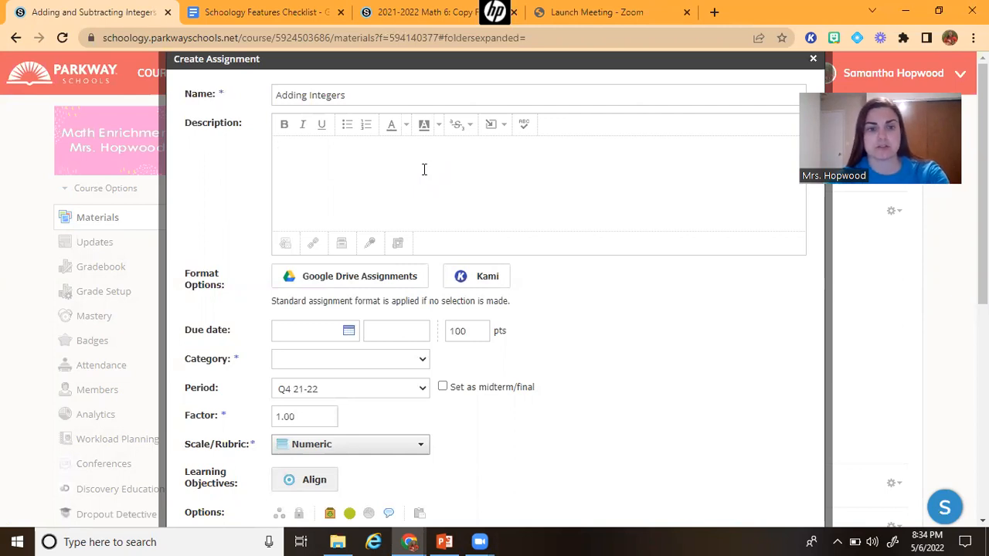
{"action": "type", "text": "You can"}
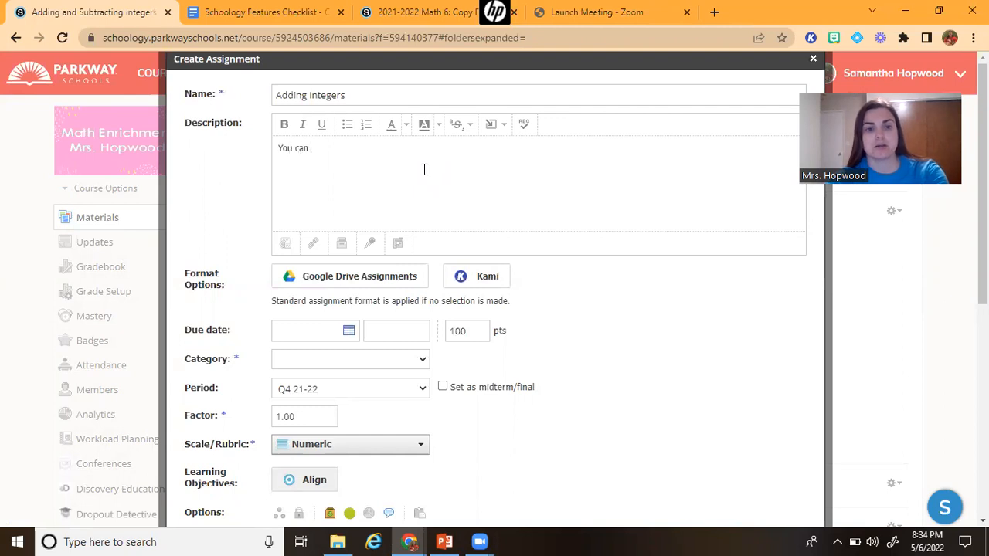
{"action": "type", "text": " submit this "}
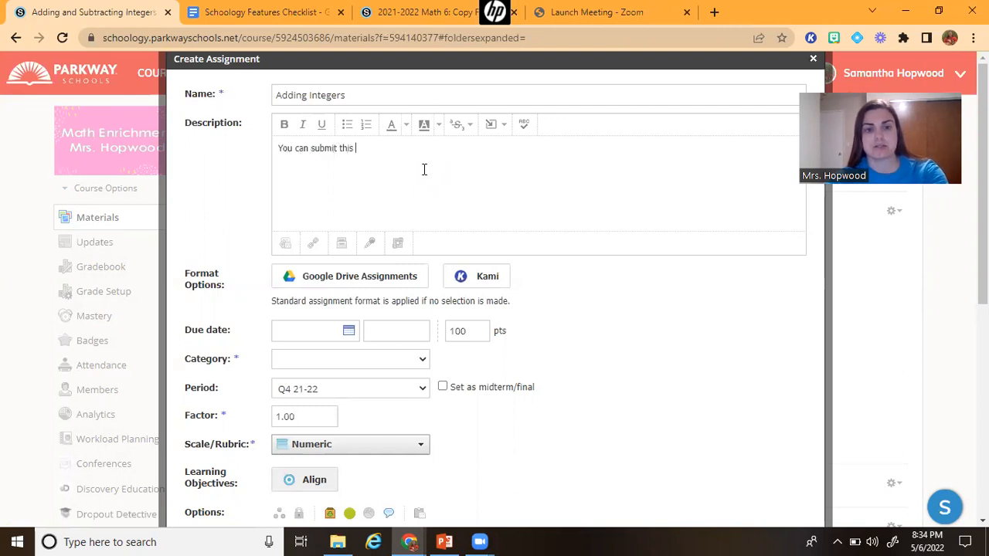
{"action": "type", "text": "assignent "}
{"action": "type", "text": "ent "}
{"action": "type", "text": "eith"}
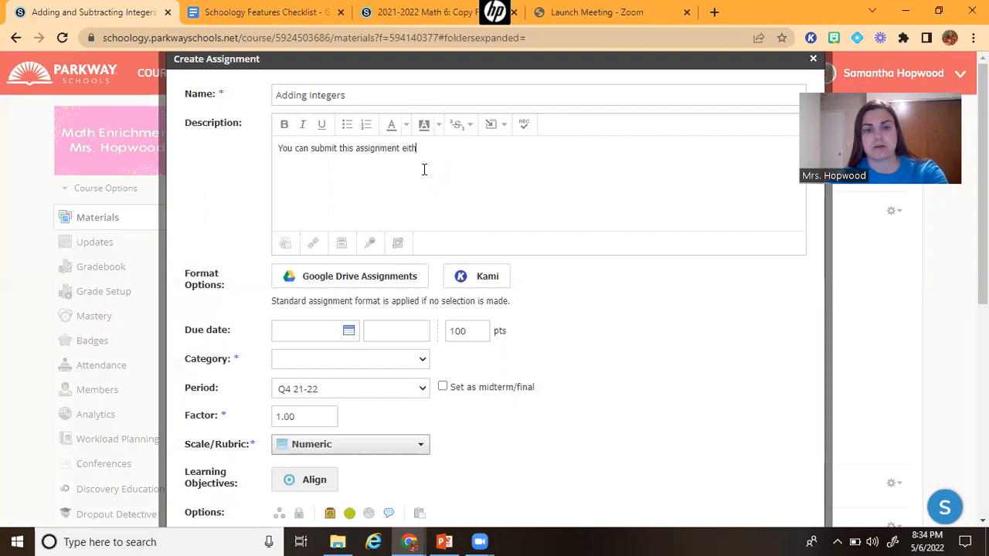
{"action": "type", "text": "er through Kami "}
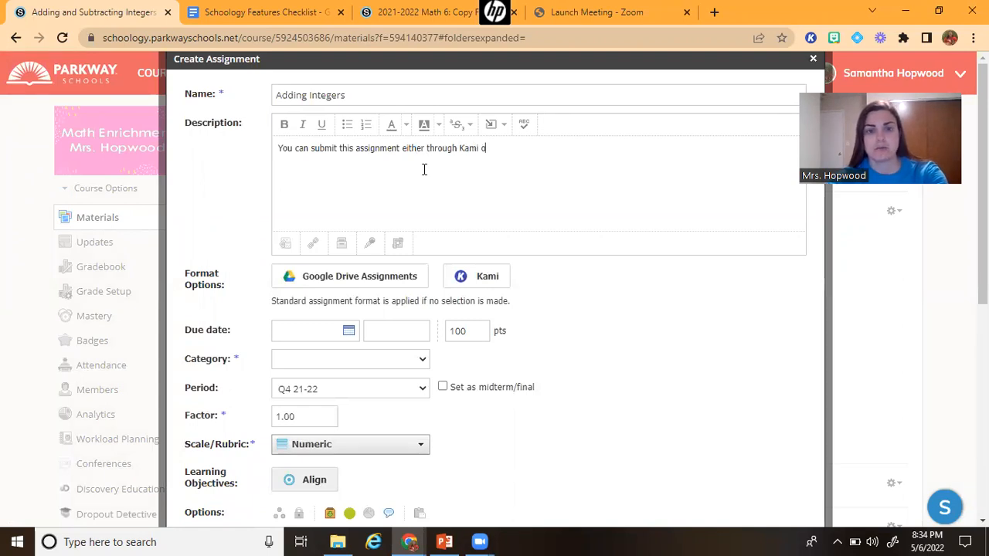
{"action": "type", "text": "or you can"}
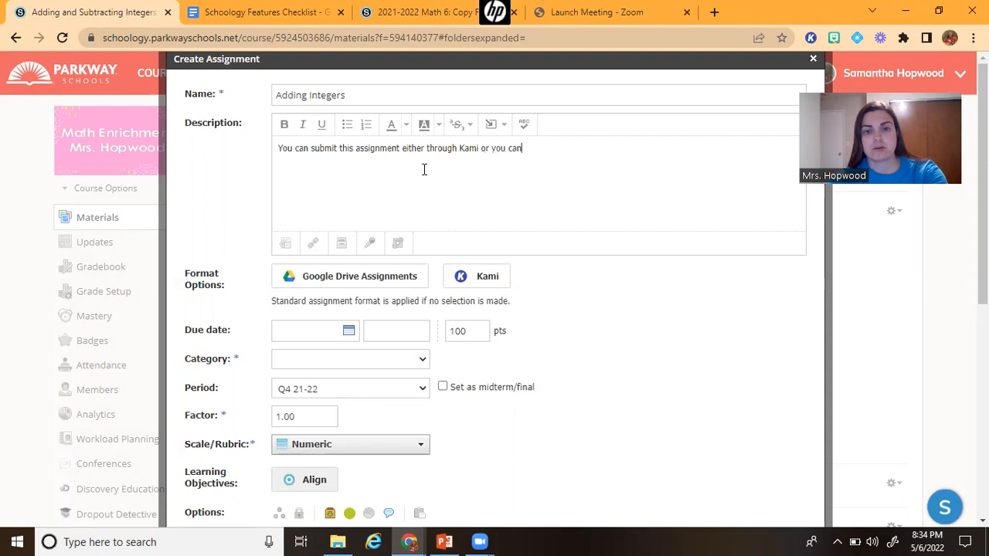
{"action": "type", "text": " print the PDF, take a picture of"}
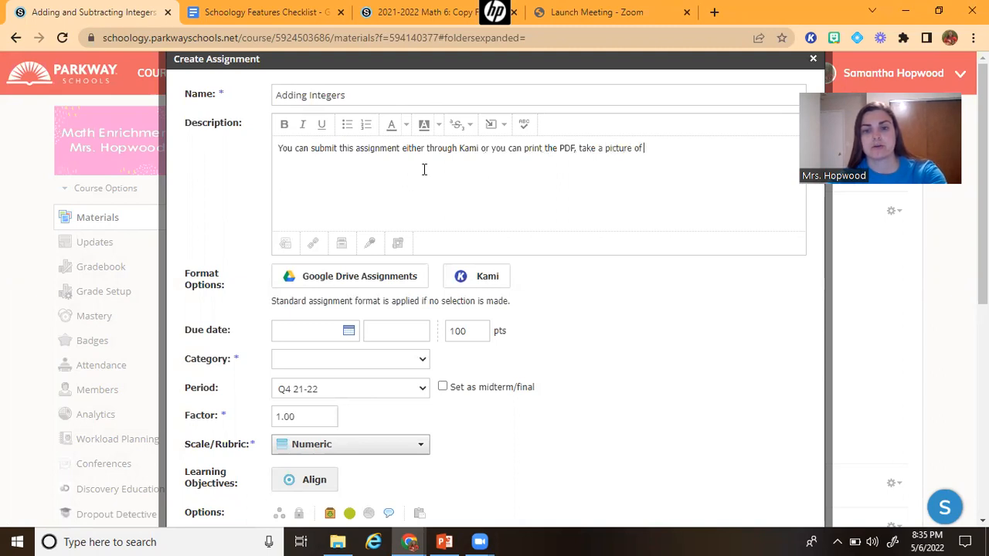
{"action": "type", "text": "your work, and "}
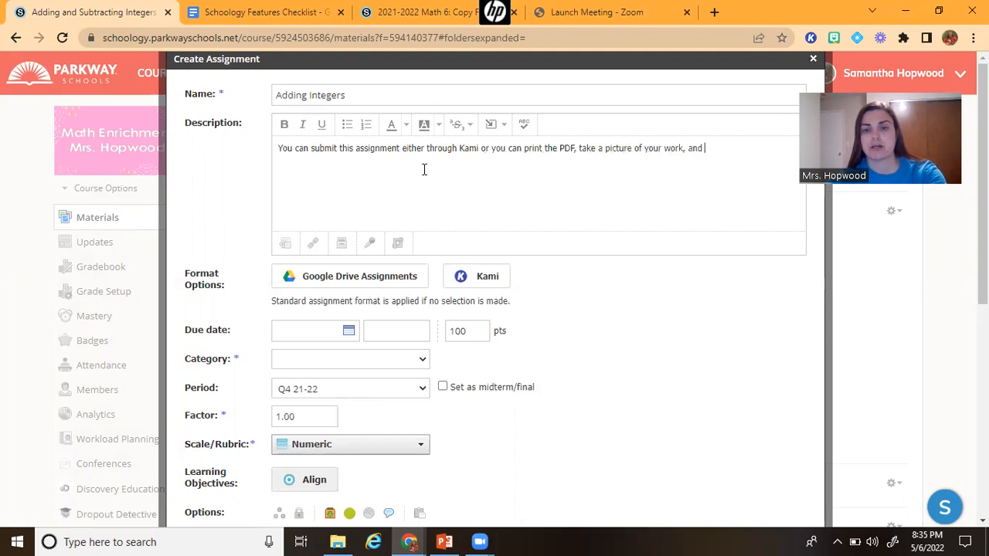
{"action": "type", "text": "submit it as an"}
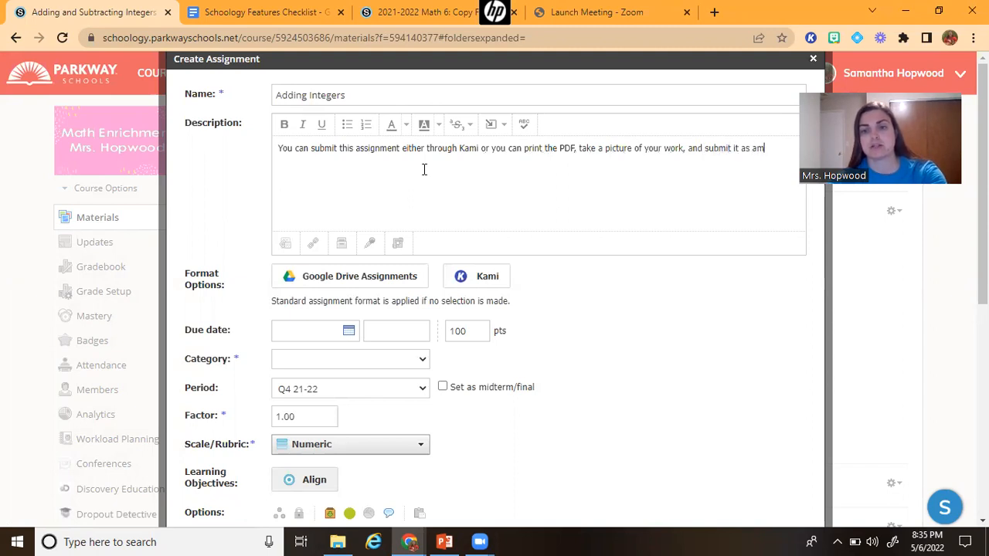
{"action": "type", "text": " image."}
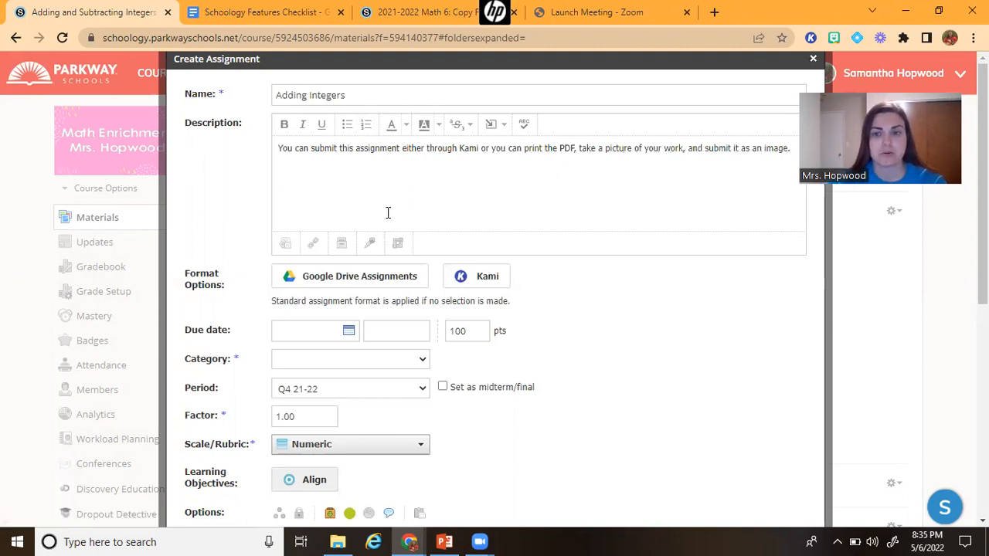
Attach Day 03 - Adding Integers Homework.pdf from Google Drive by searching for adding integers
{"action": "left_click", "coordinate": [288, 246]}
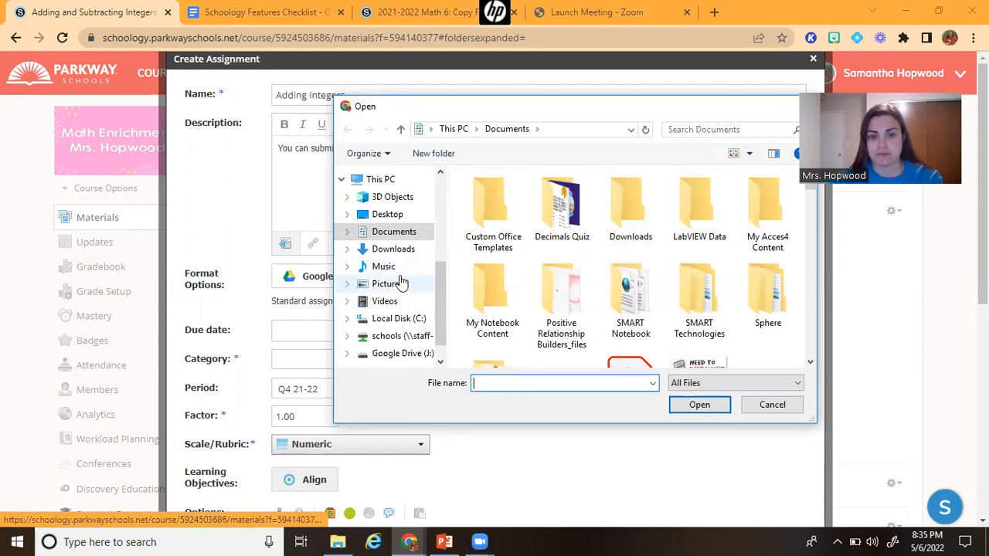
{"action": "scroll", "coordinate": [402, 294], "scroll_direction": "down", "scroll_amount": 1}
{"action": "left_click", "coordinate": [405, 332]}
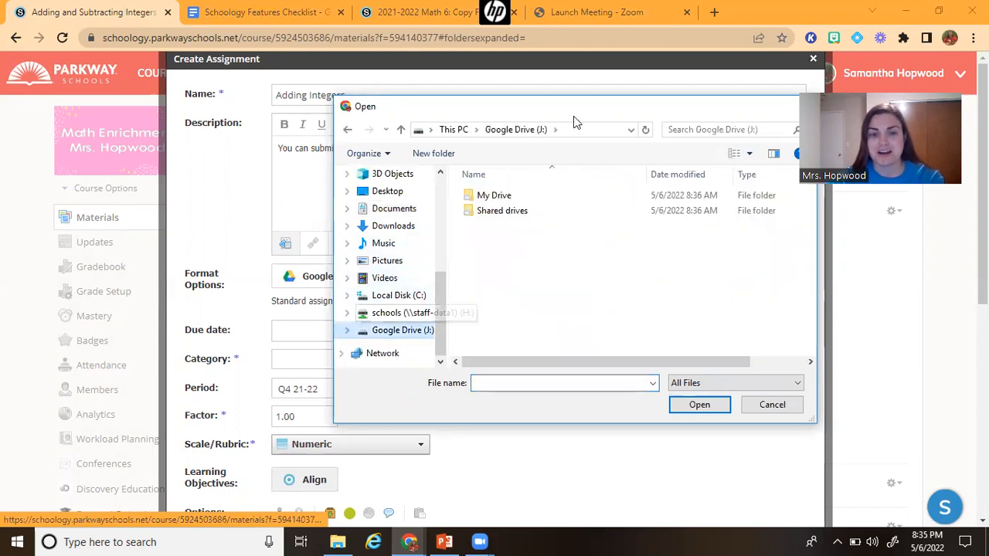
{"action": "left_click", "coordinate": [715, 129]}
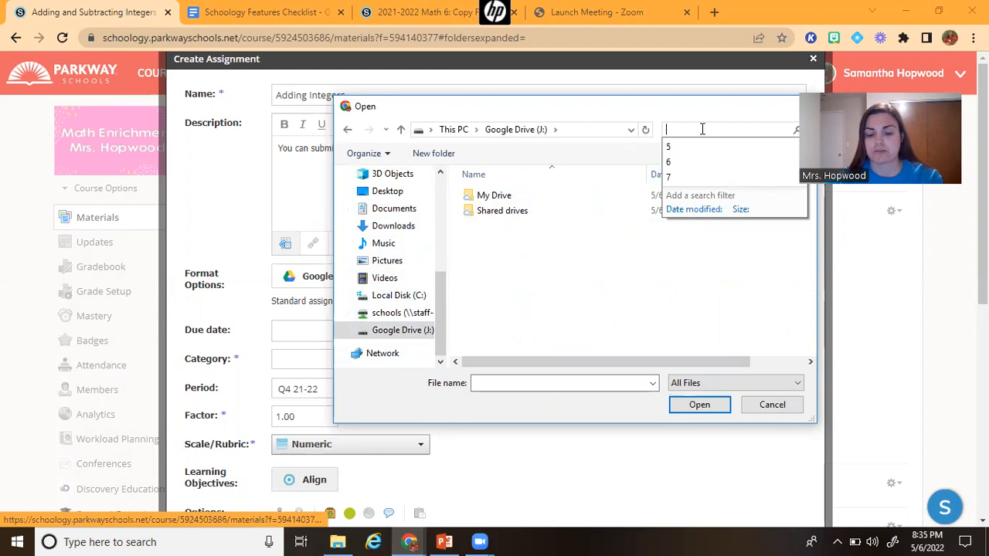
{"action": "type", "text": "add"}
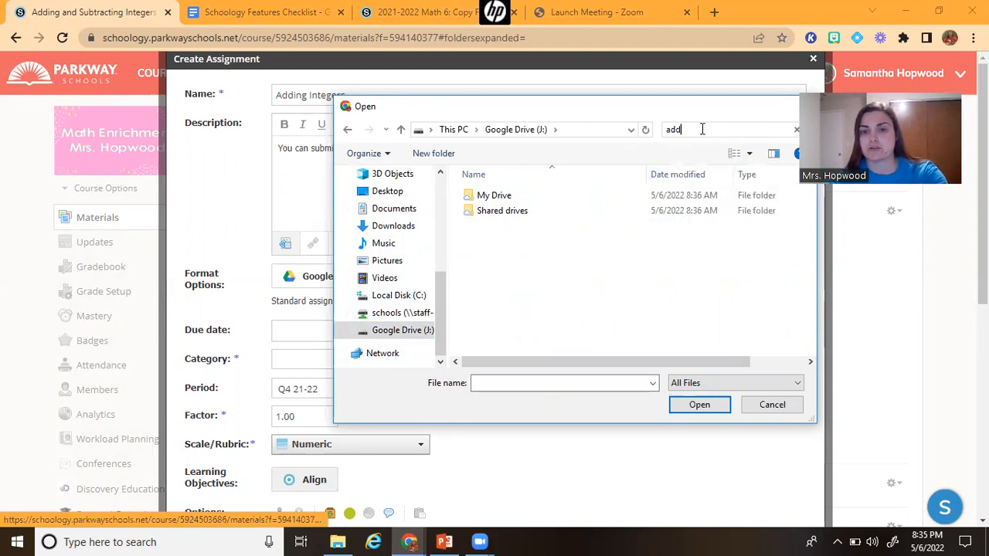
{"action": "type", "text": "ing integers"}
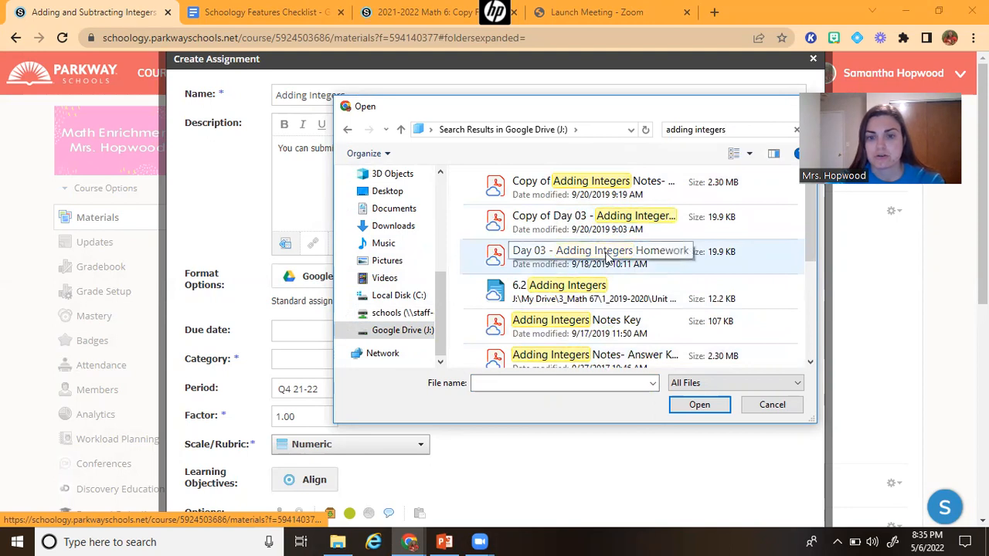
{"action": "double_click", "coordinate": [608, 257]}
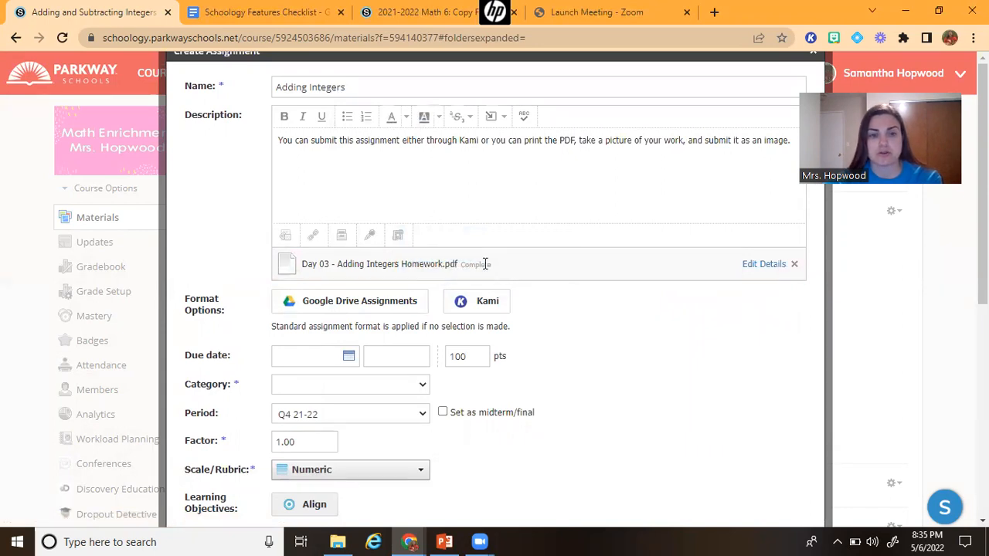
{"action": "scroll", "coordinate": [485, 265], "scroll_direction": "down", "scroll_amount": 3}
{"action": "scroll", "coordinate": [485, 264], "scroll_direction": "up", "scroll_amount": 3}
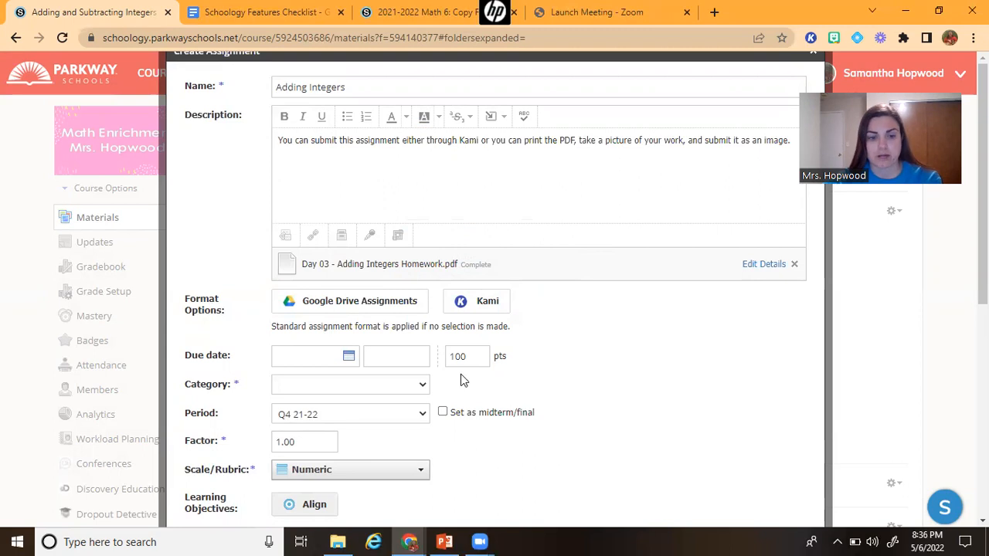
{"action": "scroll", "coordinate": [399, 385], "scroll_direction": "down", "scroll_amount": 2}
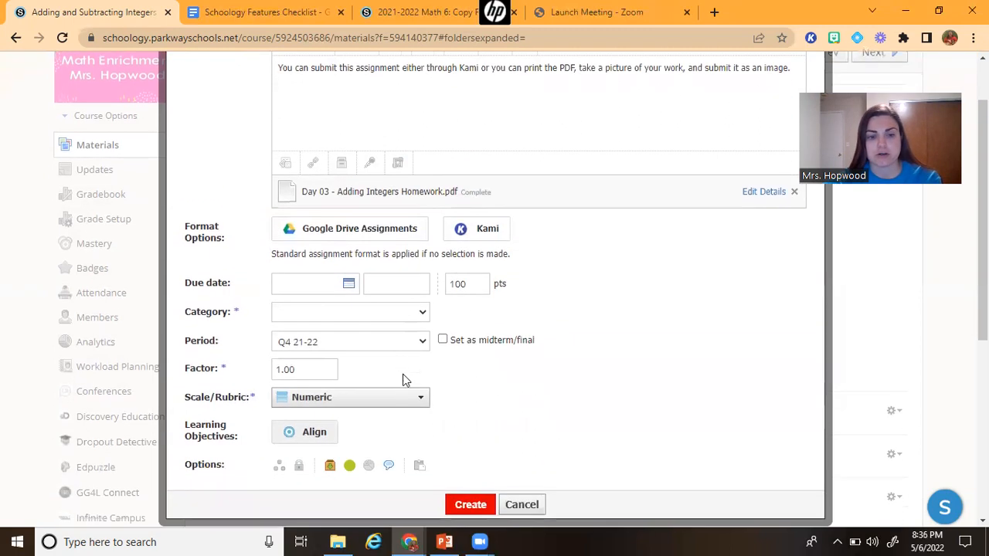
{"action": "left_click", "coordinate": [389, 313]}
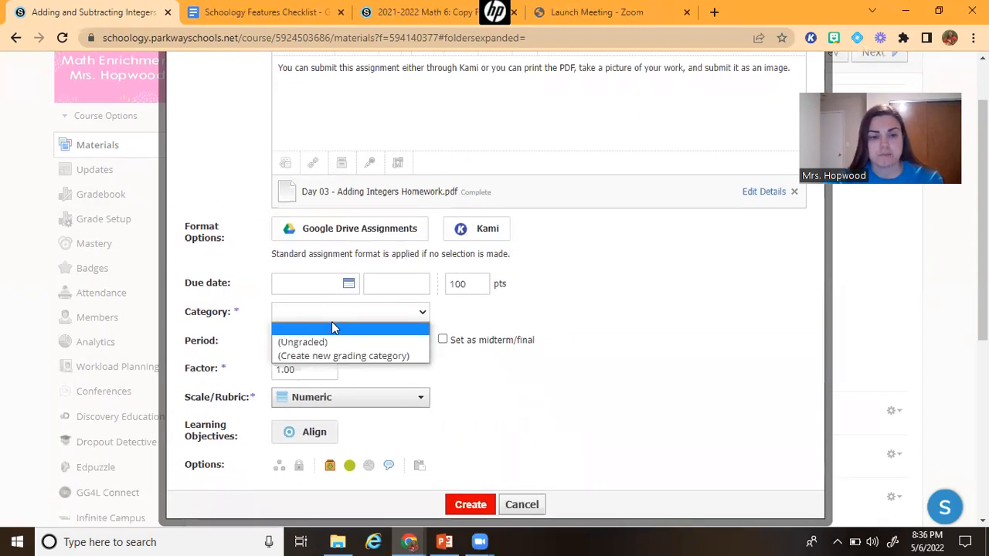
{"action": "left_click", "coordinate": [358, 355]}
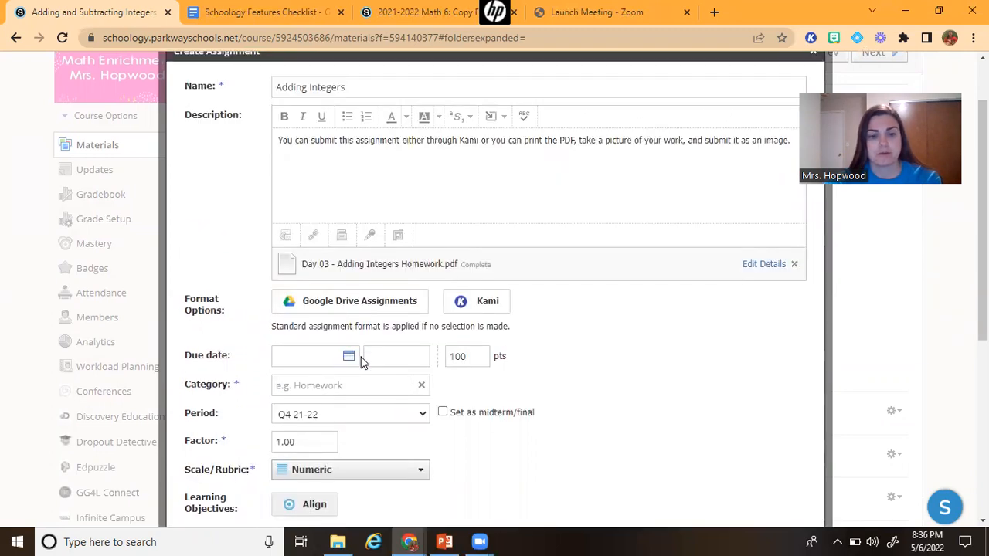
{"action": "left_click", "coordinate": [400, 383]}
{"action": "left_click", "coordinate": [476, 385]}
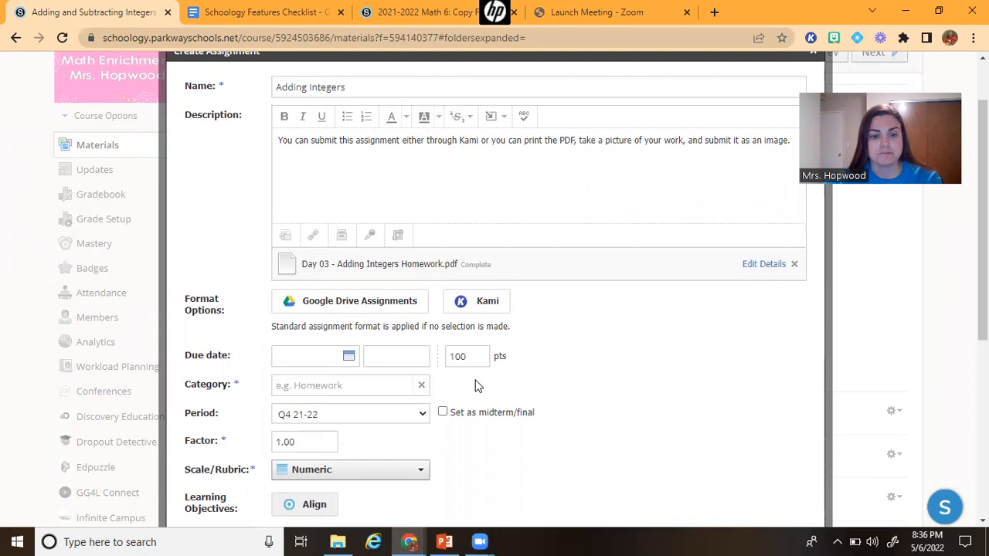
{"action": "scroll", "coordinate": [476, 385], "scroll_direction": "down", "scroll_amount": 3}
{"action": "scroll", "coordinate": [474, 380], "scroll_direction": "up", "scroll_amount": 1}
{"action": "left_click", "coordinate": [415, 317]}
Set the assignment's category to (Ungraded)
{"action": "left_click", "coordinate": [370, 384]}
{"action": "left_click", "coordinate": [353, 413]}
{"action": "scroll", "coordinate": [493, 398], "scroll_direction": "down", "scroll_amount": 2}
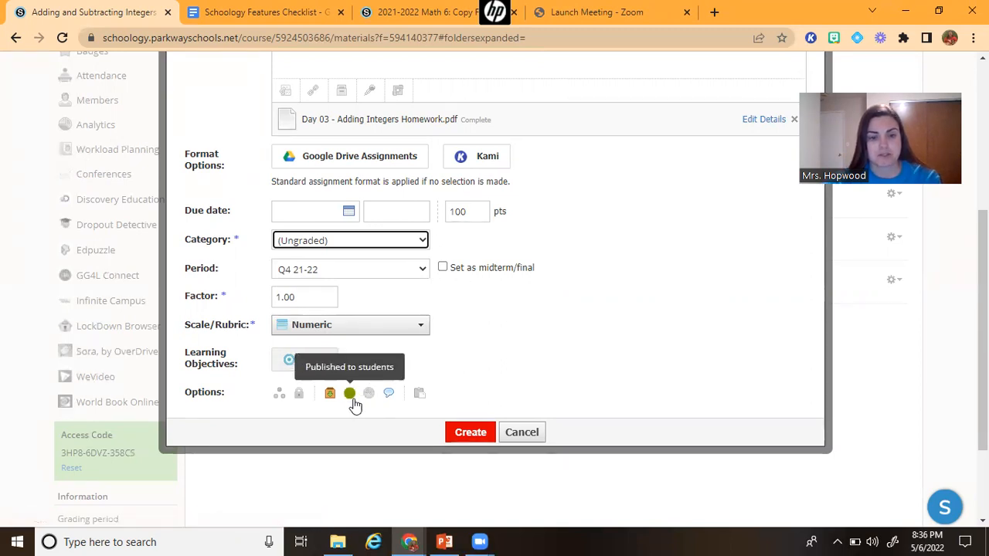
Create the assignment without a due date
{"action": "scroll", "coordinate": [474, 349], "scroll_direction": "up", "scroll_amount": 3}
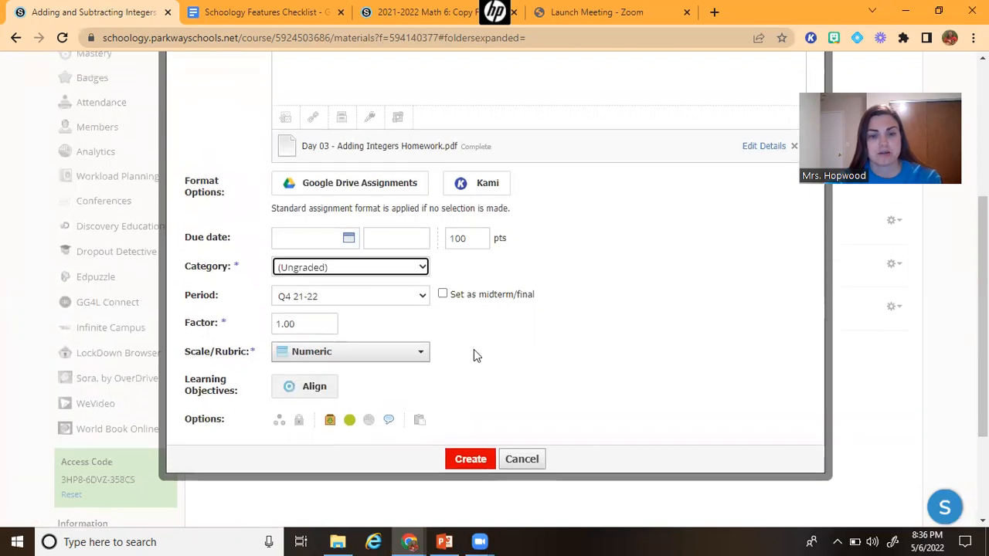
{"action": "scroll", "coordinate": [473, 353], "scroll_direction": "up", "scroll_amount": 2}
{"action": "scroll", "coordinate": [472, 353], "scroll_direction": "down", "scroll_amount": 5}
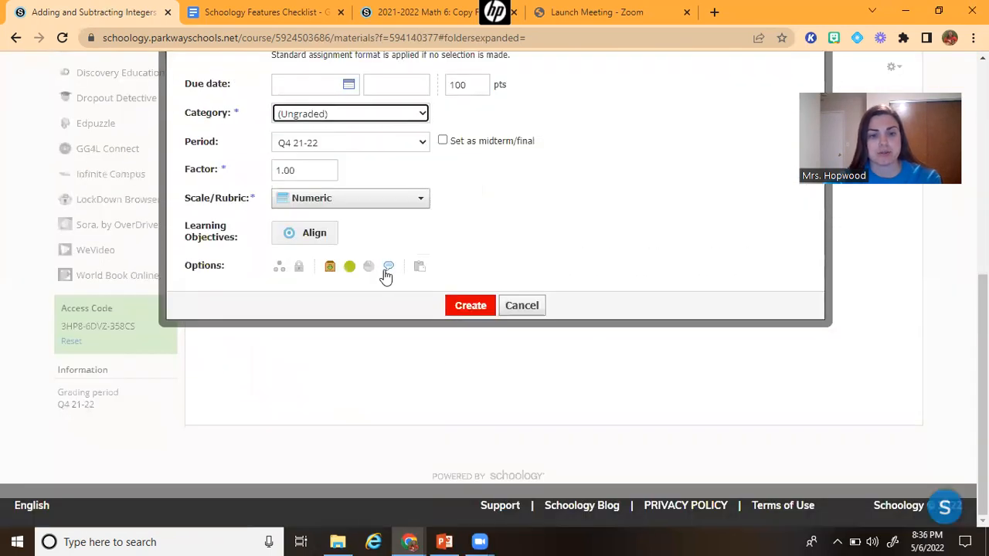
{"action": "scroll", "coordinate": [408, 283], "scroll_direction": "up", "scroll_amount": 3}
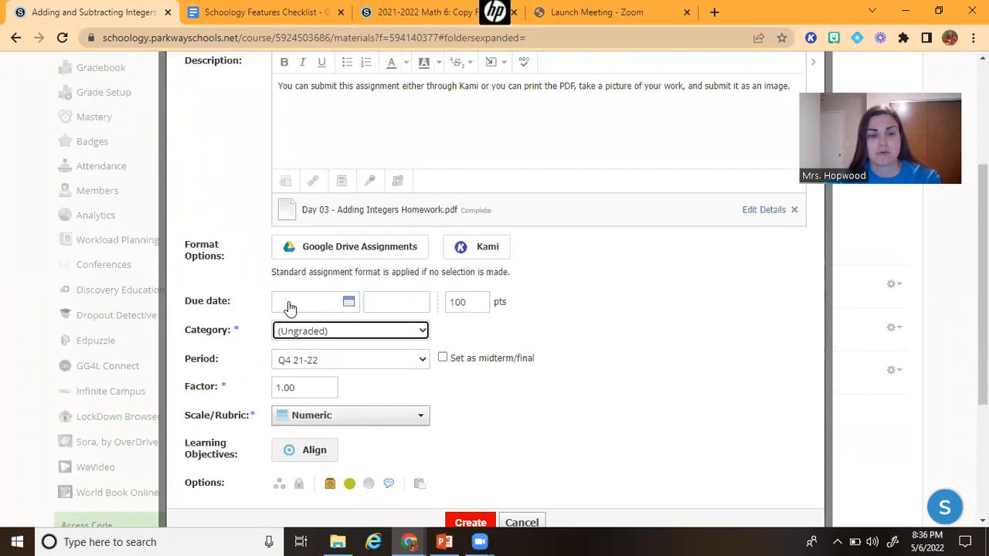
{"action": "left_click", "coordinate": [348, 306]}
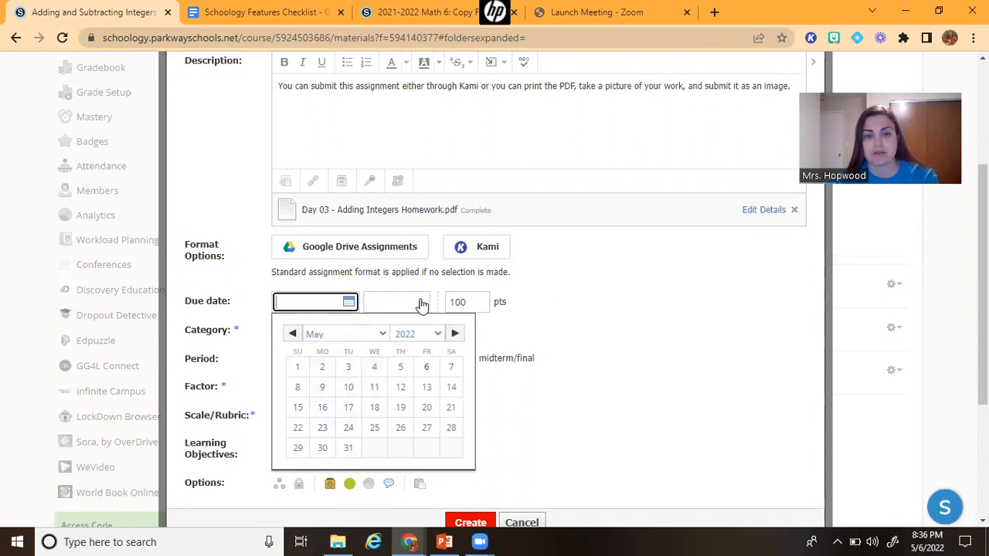
{"action": "left_click", "coordinate": [510, 302]}
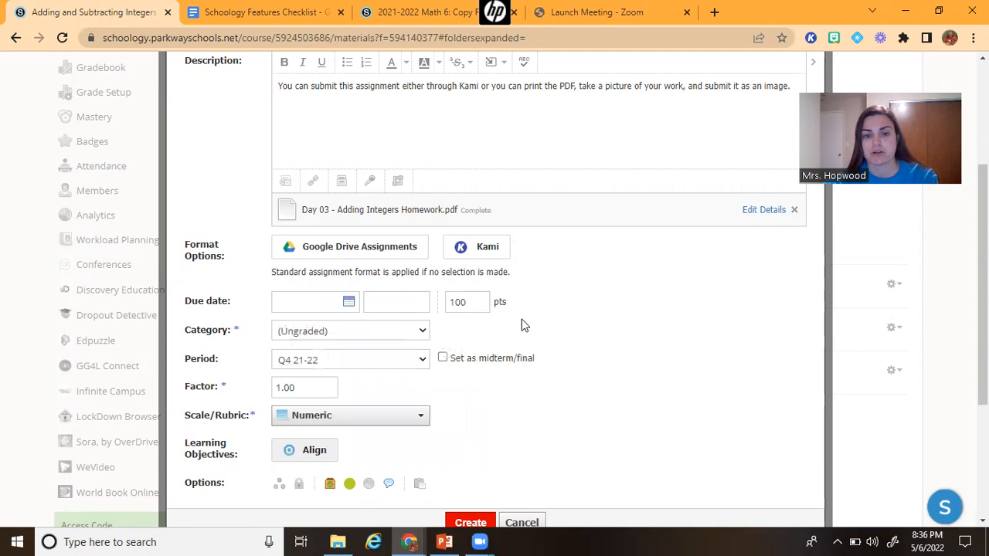
{"action": "scroll", "coordinate": [522, 325], "scroll_direction": "down", "scroll_amount": 3}
{"action": "scroll", "coordinate": [509, 312], "scroll_direction": "up", "scroll_amount": 2}
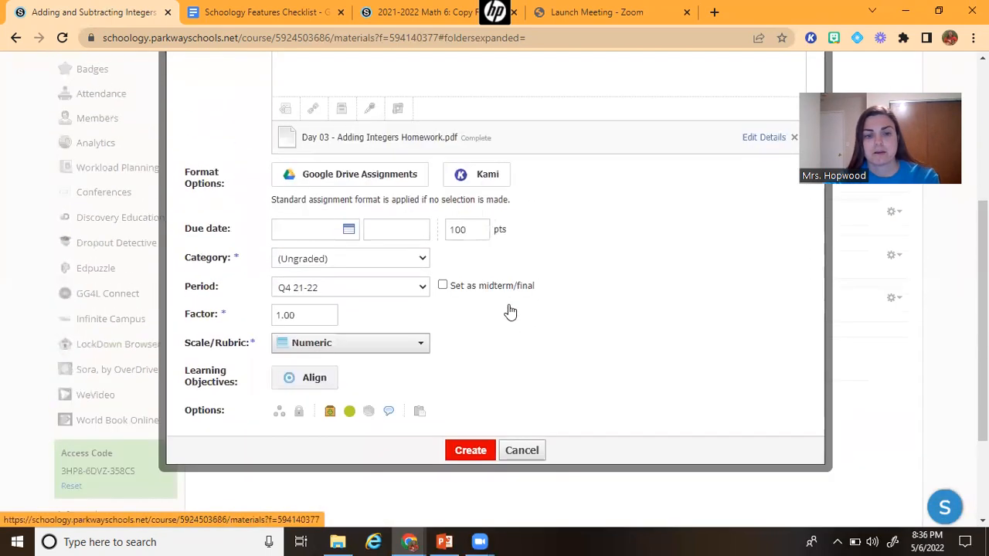
{"action": "left_click", "coordinate": [471, 448]}
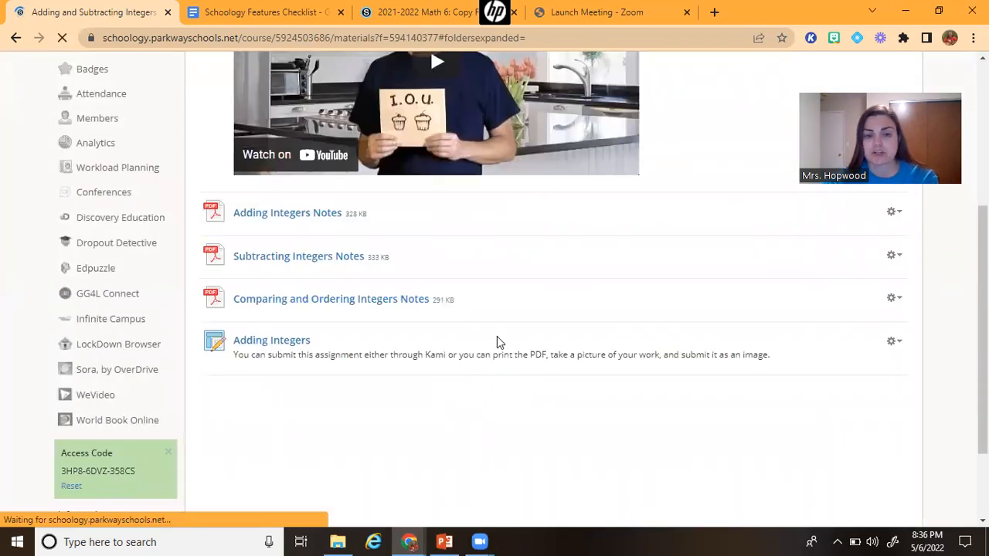
Open the new Adding Integers assignment and open its attached PDF with Kami
{"action": "scroll", "coordinate": [497, 340], "scroll_direction": "down", "scroll_amount": 1}
{"action": "left_click", "coordinate": [290, 270]}
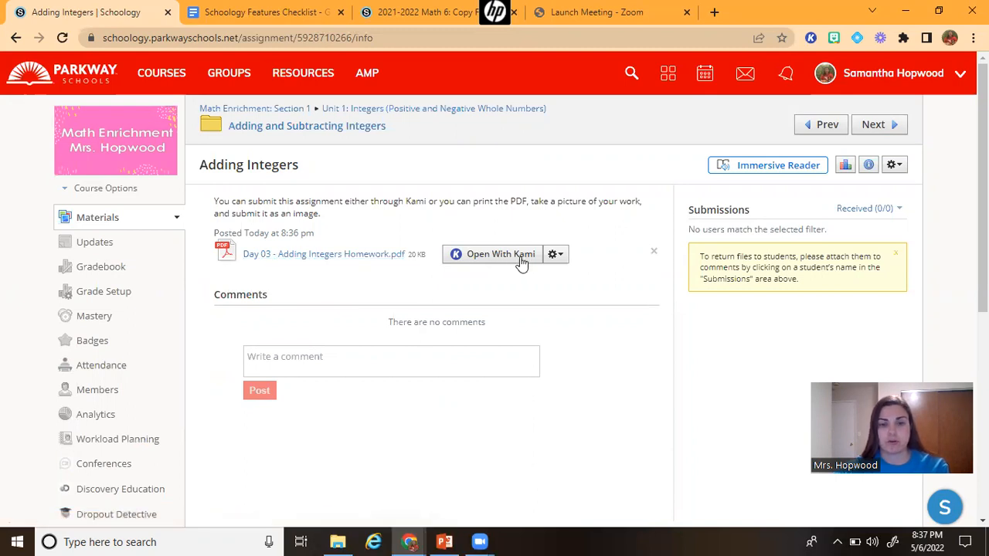
{"action": "left_click", "coordinate": [487, 263]}
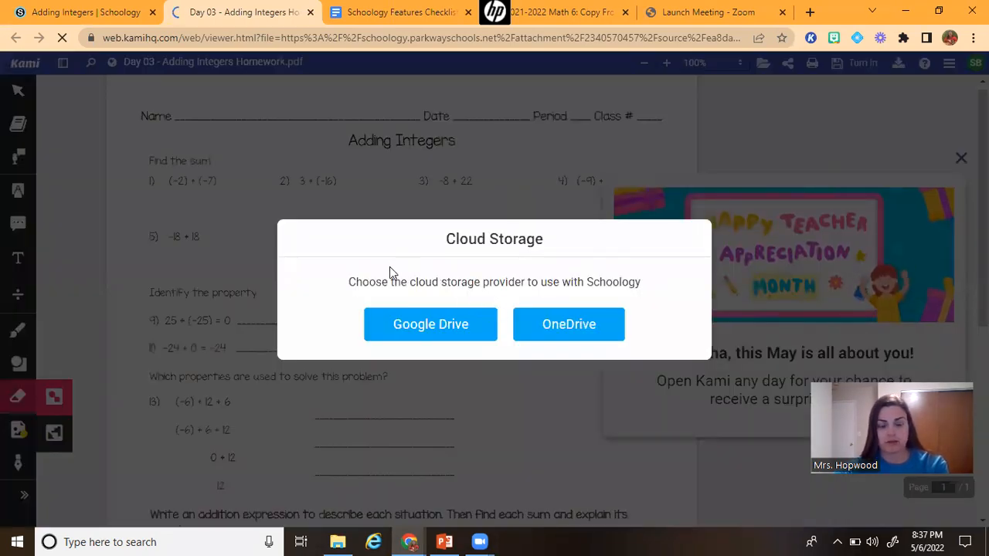
Save the Kami copy of the PDF to Google Drive and write -9 under problem 1 with the pen tool
{"action": "left_click", "coordinate": [425, 324]}
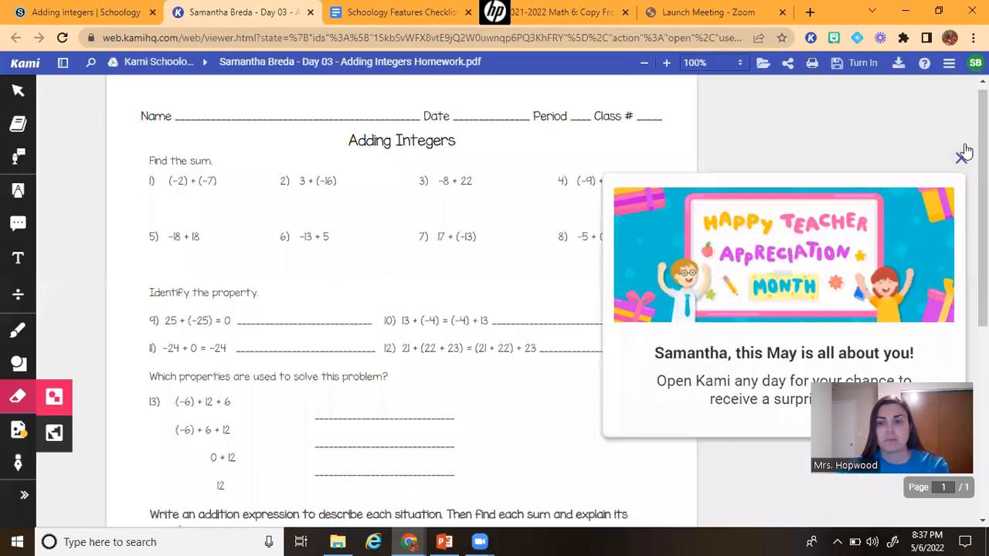
{"action": "left_click", "coordinate": [580, 252]}
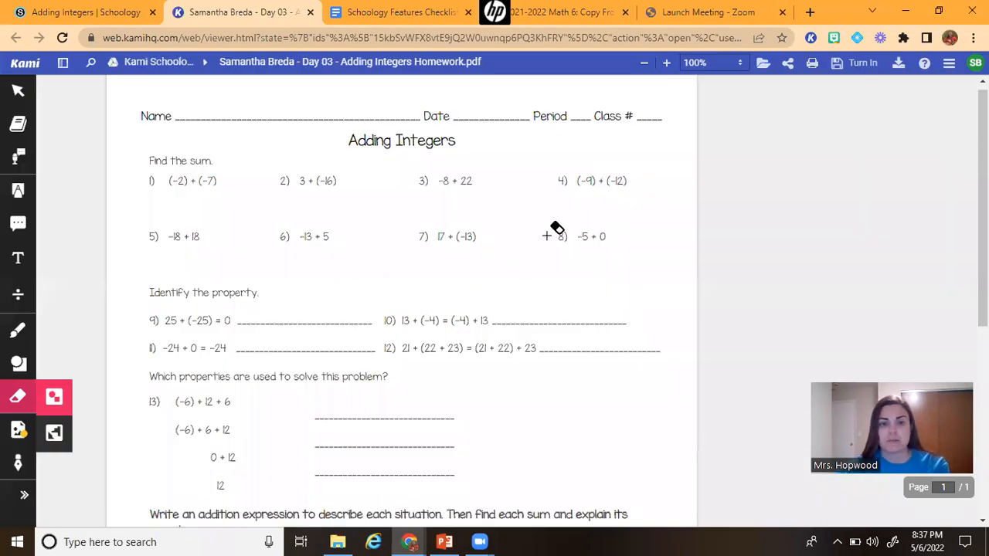
{"action": "left_click", "coordinate": [17, 330]}
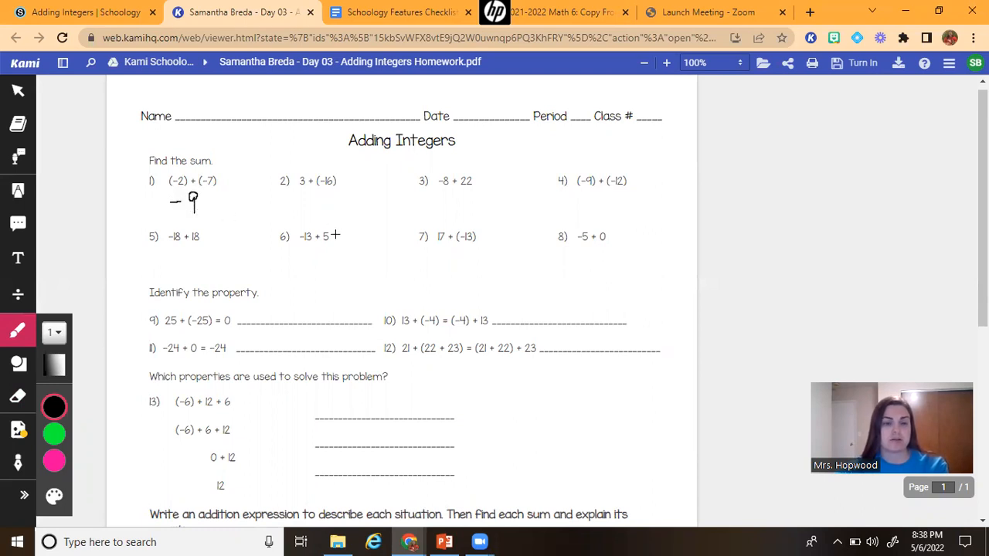
Try to turn in the annotated PDF from Kami and dismiss the Schoology notice
{"action": "left_click", "coordinate": [847, 70]}
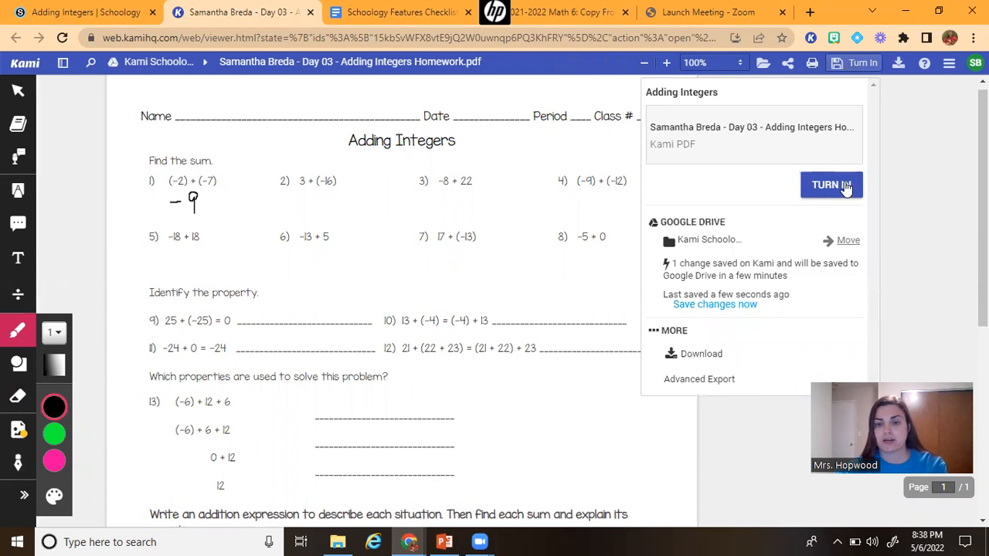
{"action": "left_click", "coordinate": [847, 188]}
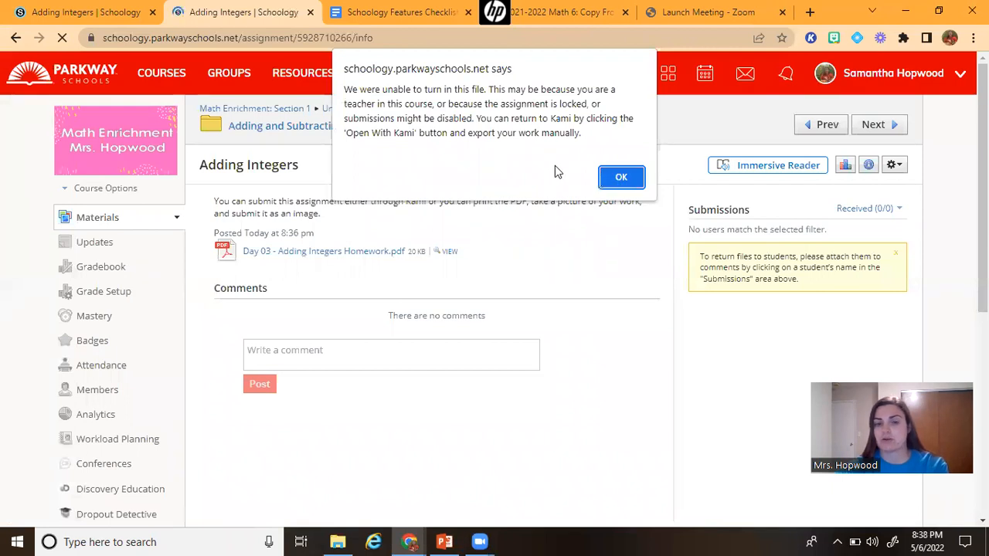
{"action": "left_click", "coordinate": [615, 178]}
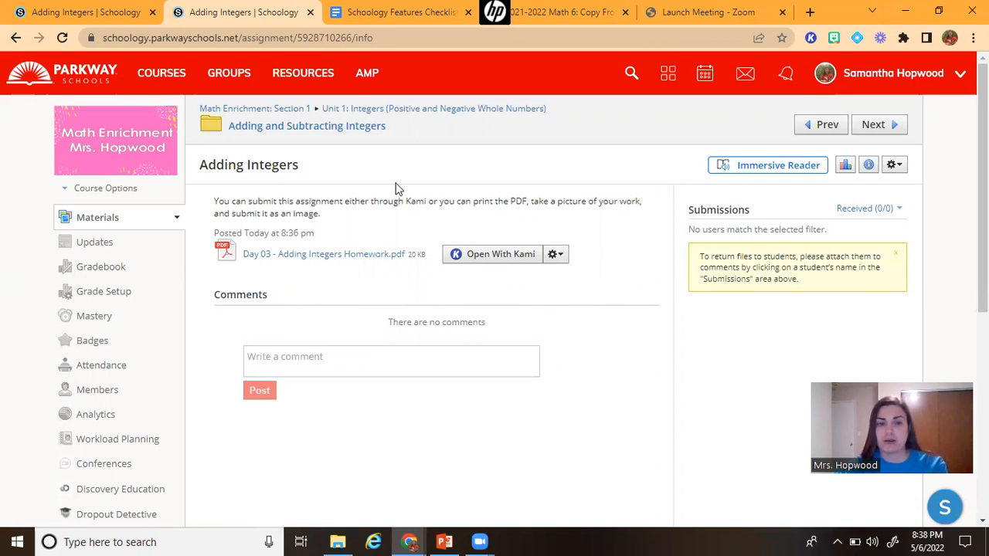
Navigate back into the Adding and Subtracting Integers folder to view the new assignment in the list
{"action": "left_click", "coordinate": [411, 113]}
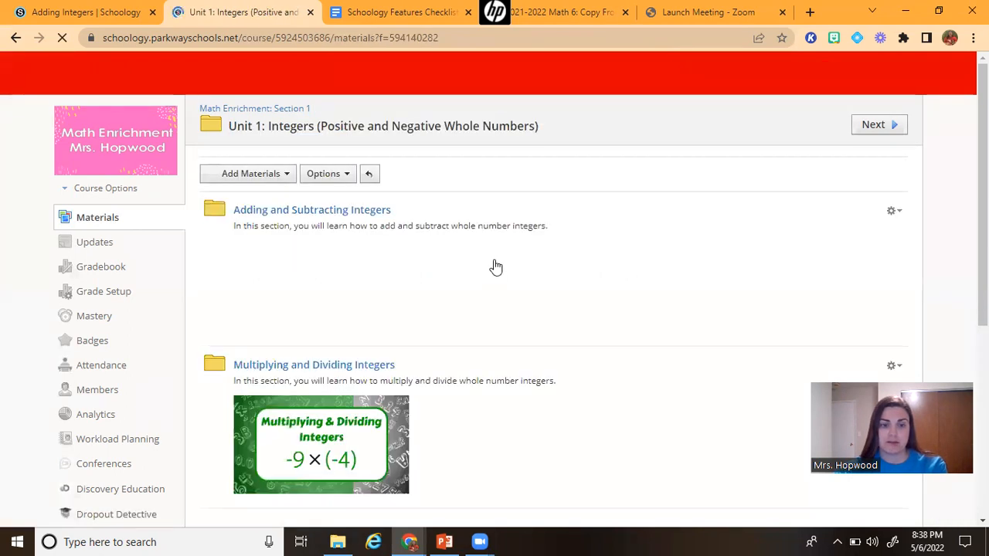
{"action": "scroll", "coordinate": [505, 310], "scroll_direction": "down", "scroll_amount": 3}
{"action": "scroll", "coordinate": [502, 318], "scroll_direction": "up", "scroll_amount": 3}
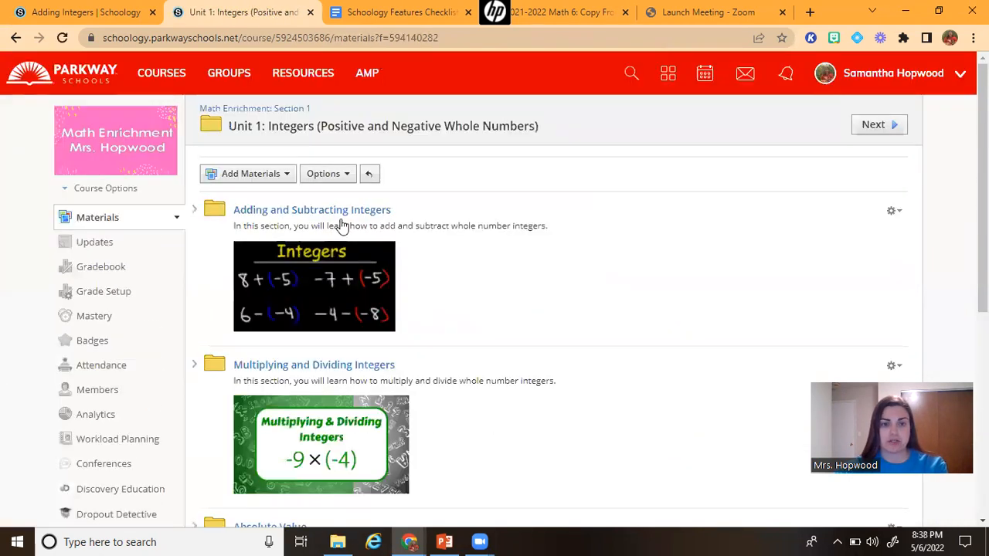
{"action": "left_click", "coordinate": [339, 212]}
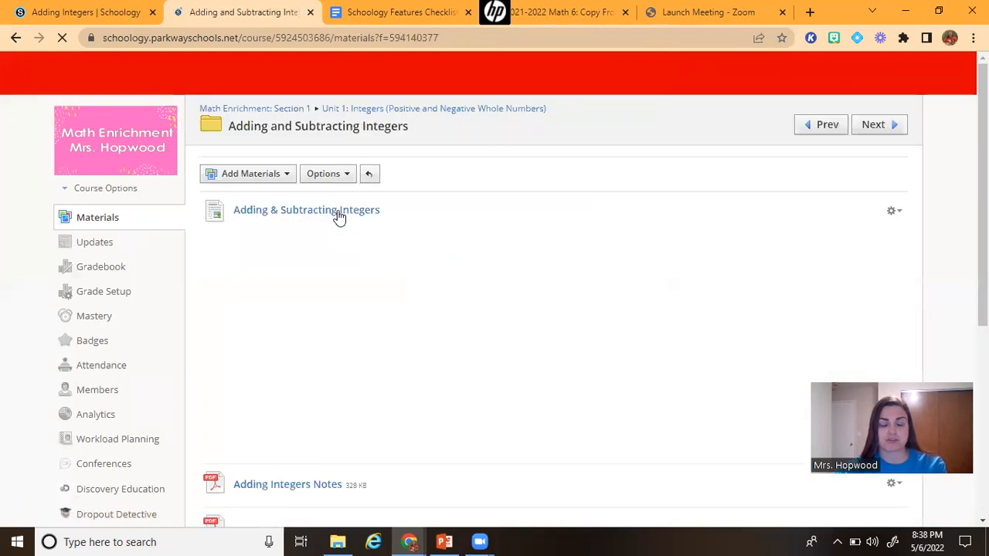
{"action": "scroll", "coordinate": [381, 346], "scroll_direction": "down", "scroll_amount": 3}
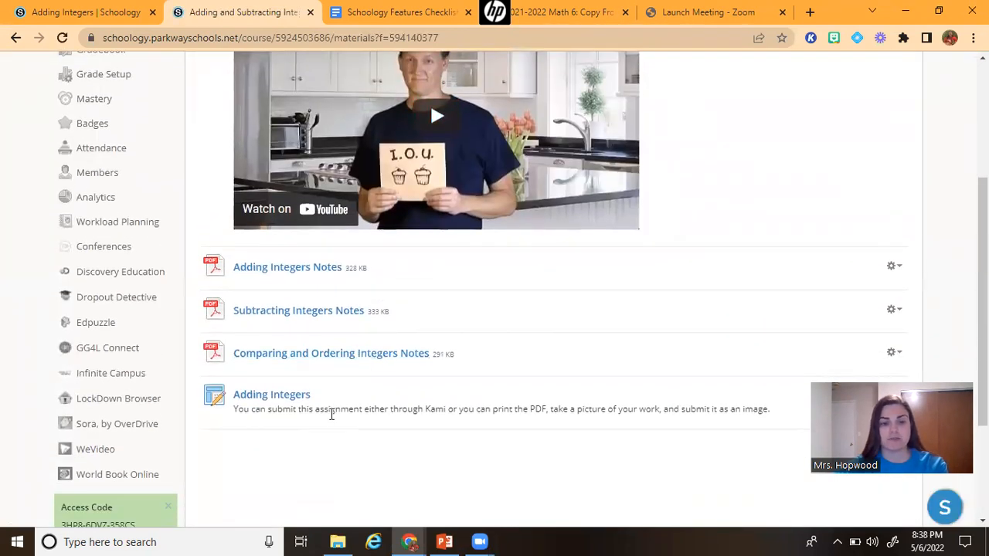
{"action": "scroll", "coordinate": [331, 415], "scroll_direction": "up", "scroll_amount": 3}
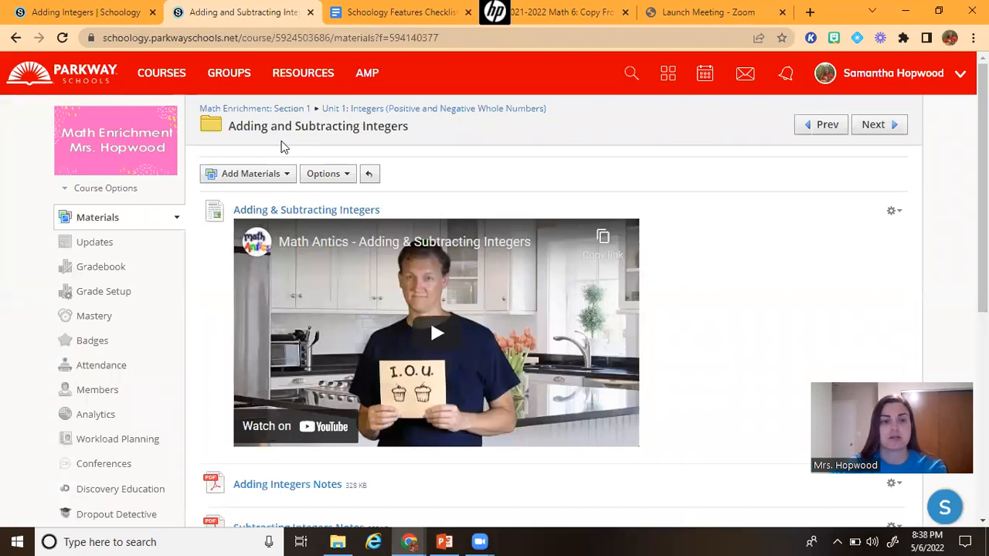
Start a new assignment in the Adding and Subtracting Integers folder named Research Paper
{"action": "left_click", "coordinate": [269, 175]}
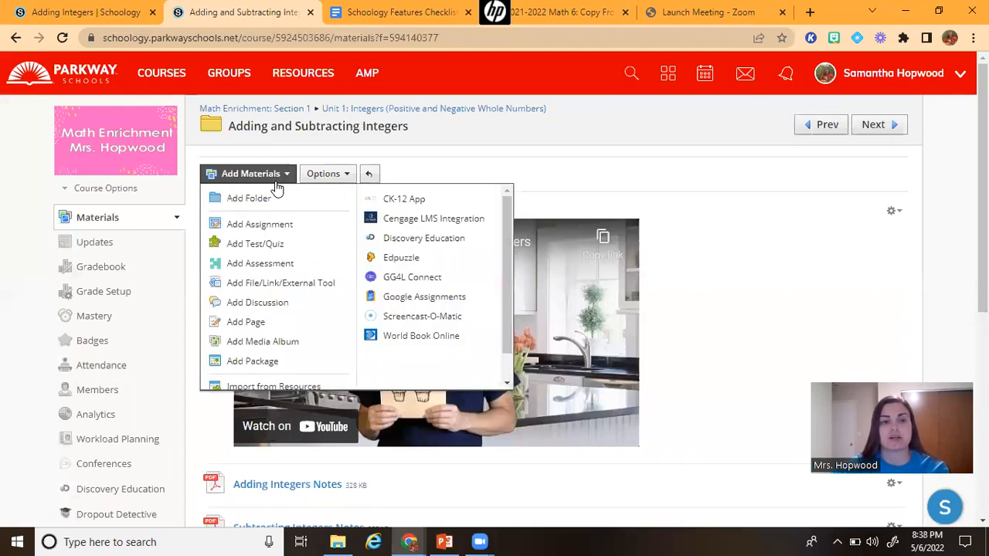
{"action": "left_click", "coordinate": [282, 230]}
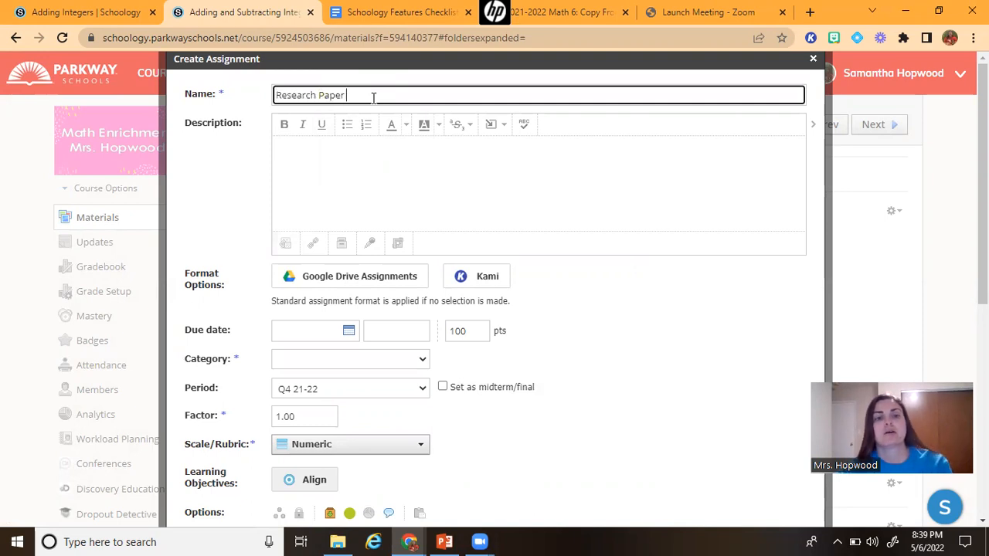
{"action": "left_click", "coordinate": [432, 168]}
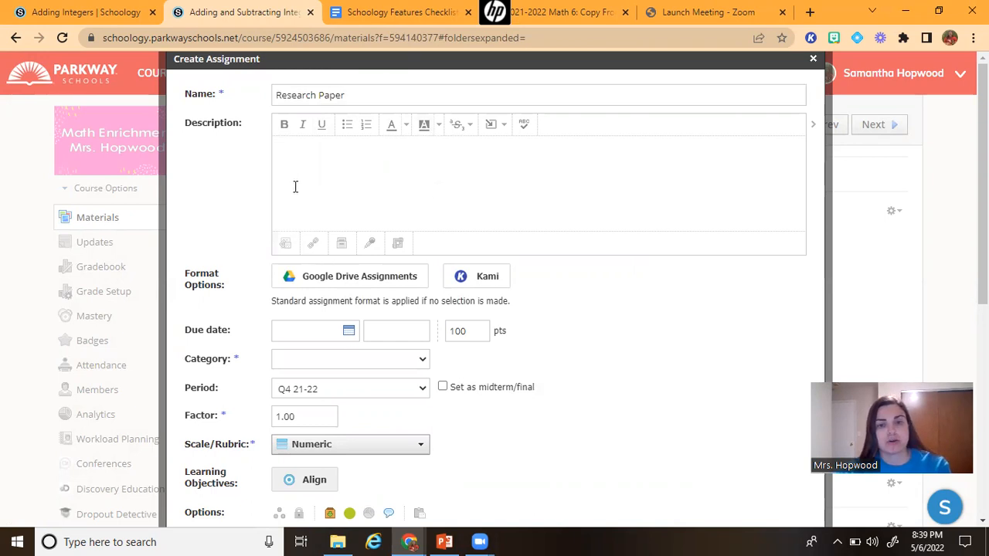
Attach the Schoology Features Checklist from Google Drive Assignments as the assignment's file
{"action": "left_click", "coordinate": [326, 276]}
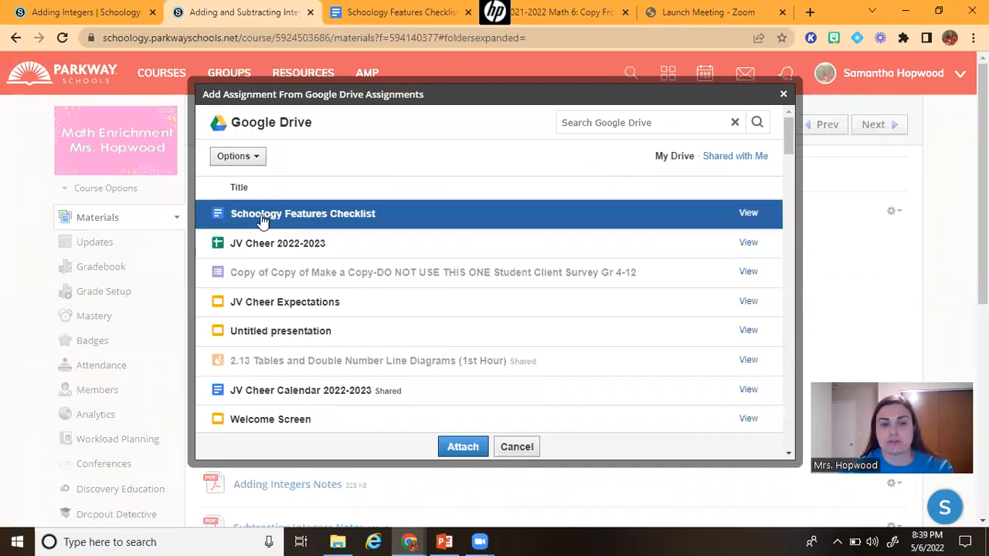
{"action": "left_click", "coordinate": [375, 220]}
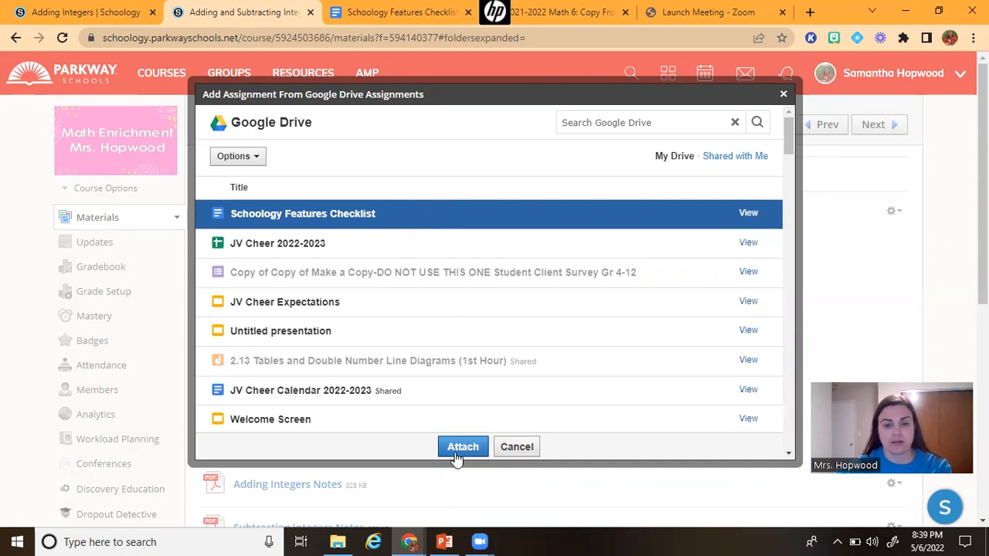
{"action": "left_click", "coordinate": [462, 448]}
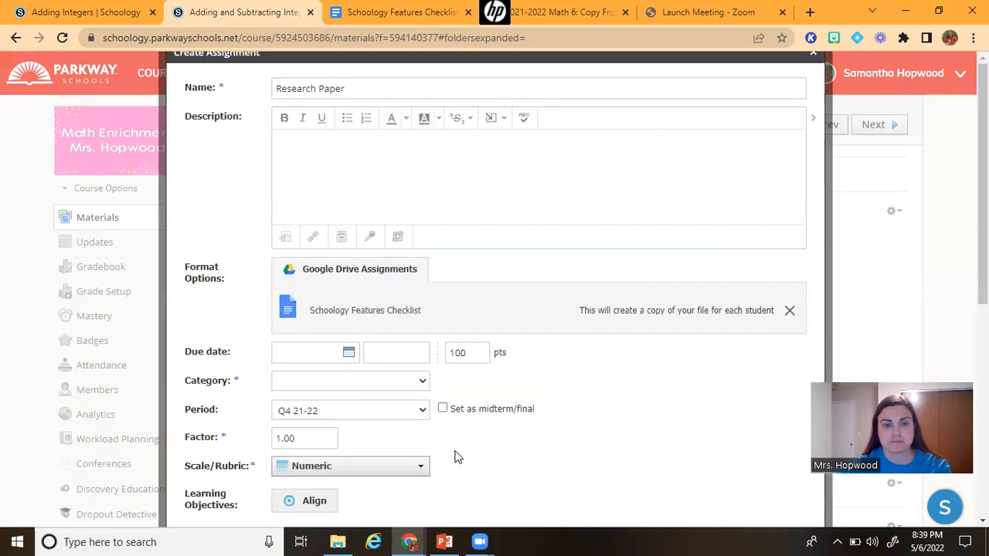
Set the Research Paper assignment's category to (Ungraded)
{"action": "scroll", "coordinate": [426, 320], "scroll_direction": "down", "scroll_amount": 1}
{"action": "left_click", "coordinate": [418, 313]}
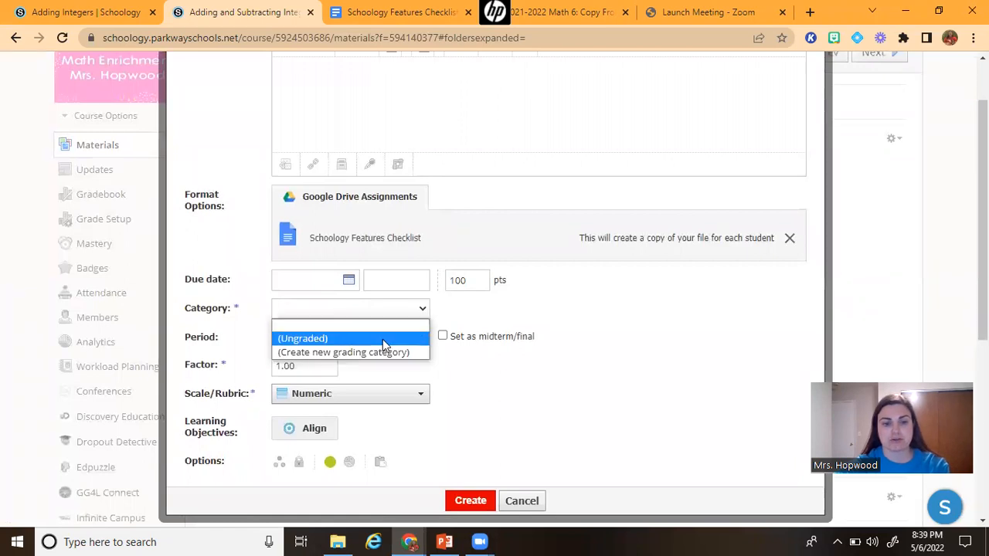
{"action": "left_click", "coordinate": [383, 340]}
Create the Research Paper assignment without a due date
{"action": "scroll", "coordinate": [590, 386], "scroll_direction": "up", "scroll_amount": 2}
{"action": "scroll", "coordinate": [588, 406], "scroll_direction": "down", "scroll_amount": 3}
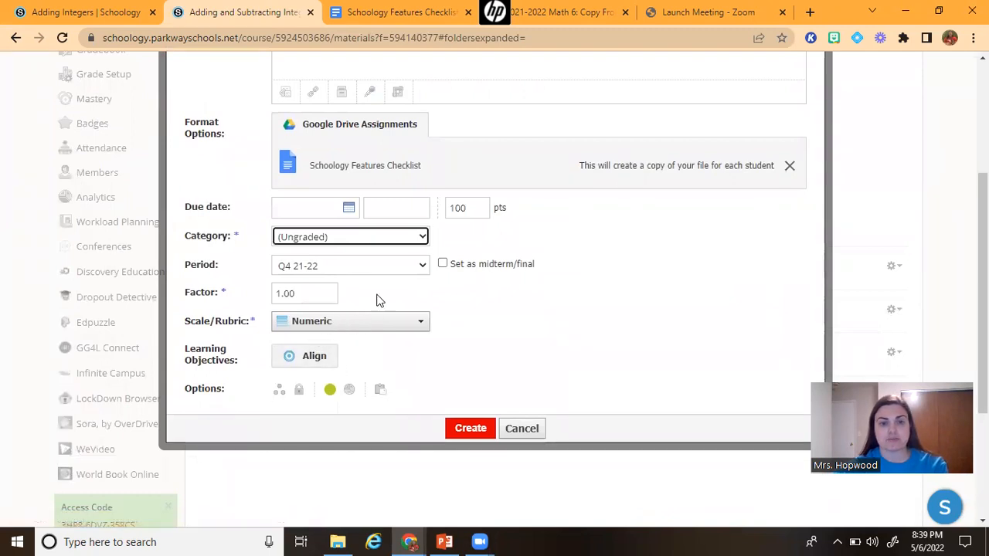
{"action": "scroll", "coordinate": [356, 225], "scroll_direction": "down", "scroll_amount": 1}
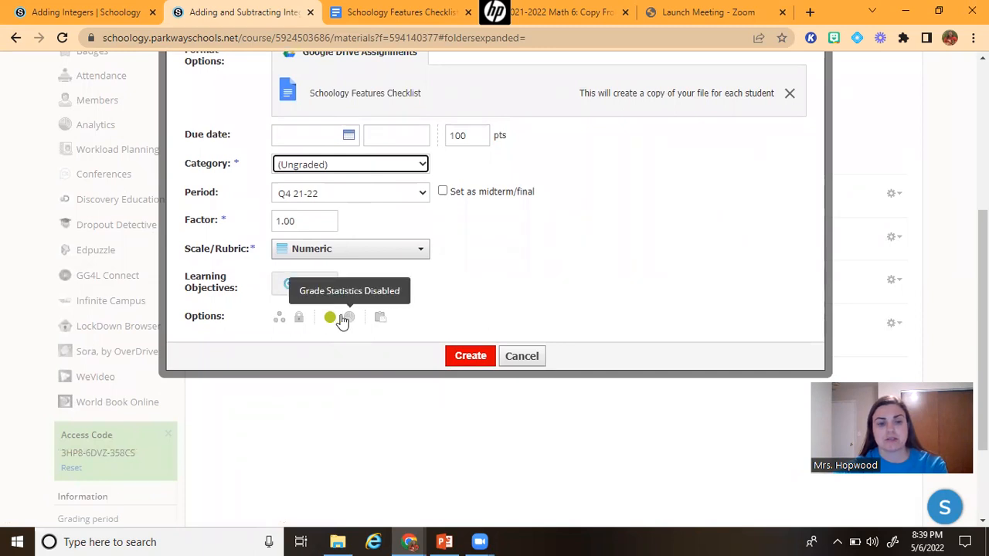
{"action": "scroll", "coordinate": [416, 311], "scroll_direction": "up", "scroll_amount": 3}
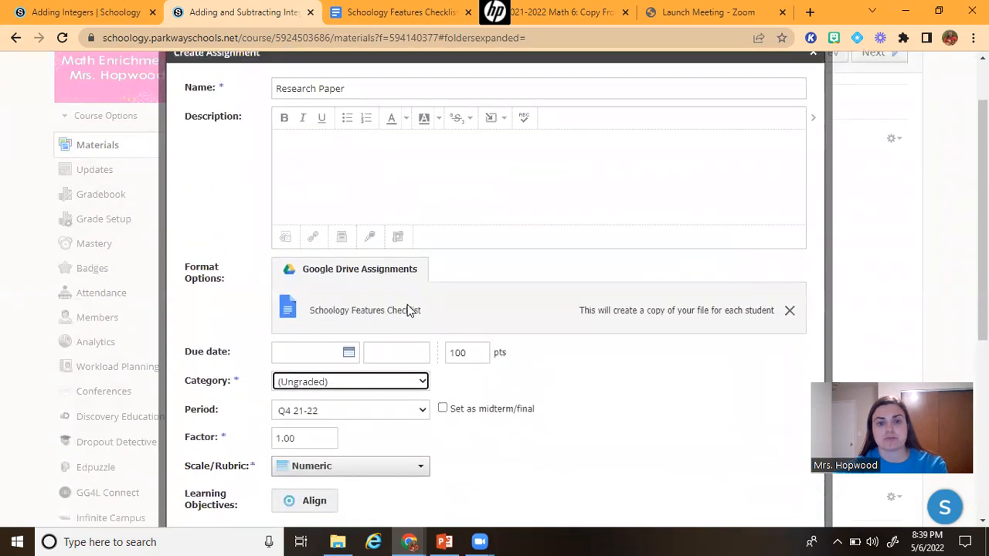
{"action": "scroll", "coordinate": [406, 307], "scroll_direction": "down", "scroll_amount": 4}
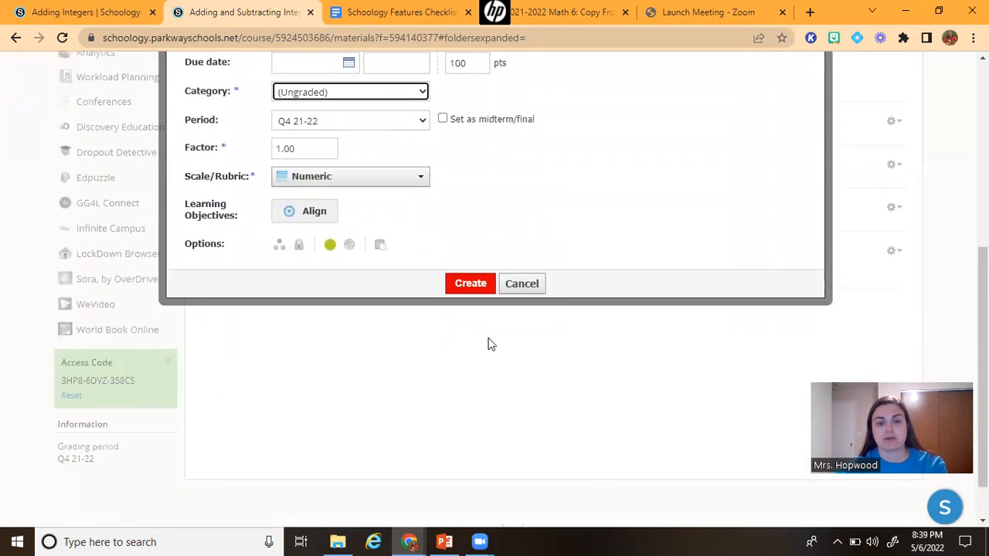
{"action": "left_click", "coordinate": [467, 285]}
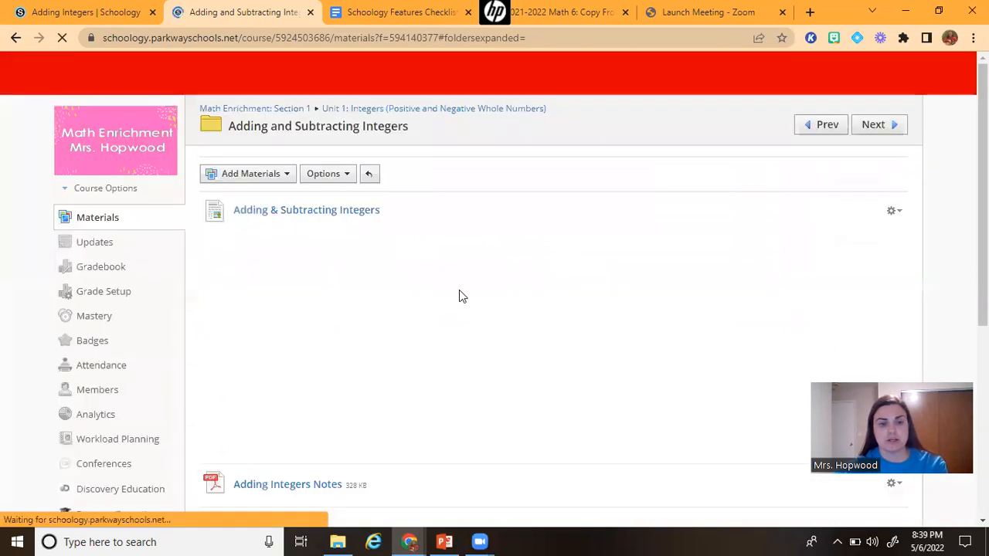
Open the Research Paper assignment and view its In Progress and Submissions tabs
{"action": "scroll", "coordinate": [459, 297], "scroll_direction": "down", "scroll_amount": 5}
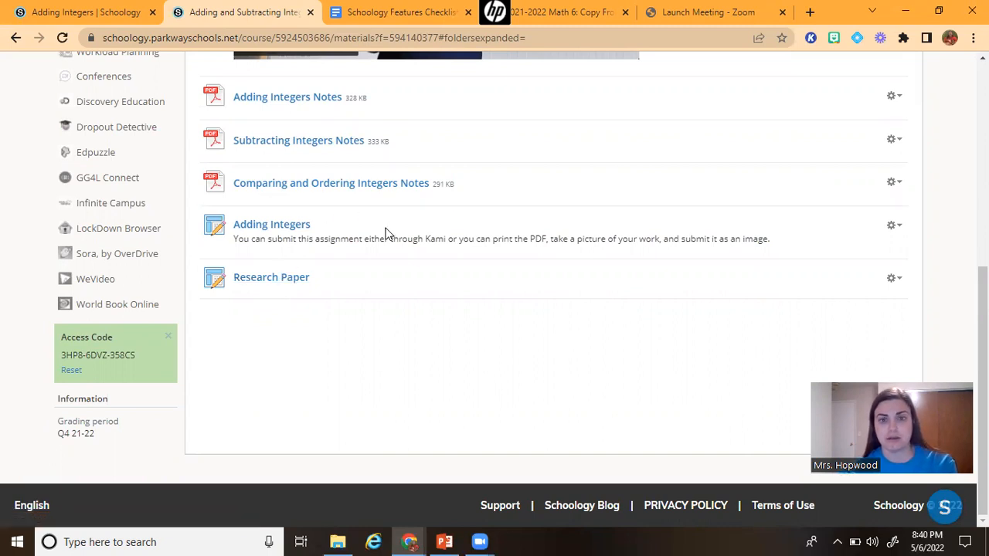
{"action": "left_click", "coordinate": [286, 283]}
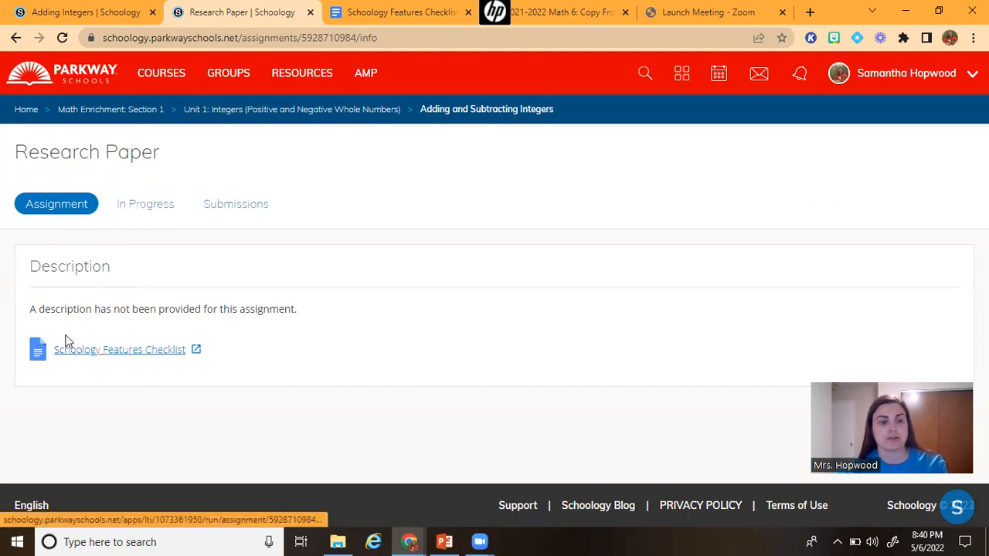
{"action": "left_click", "coordinate": [150, 205]}
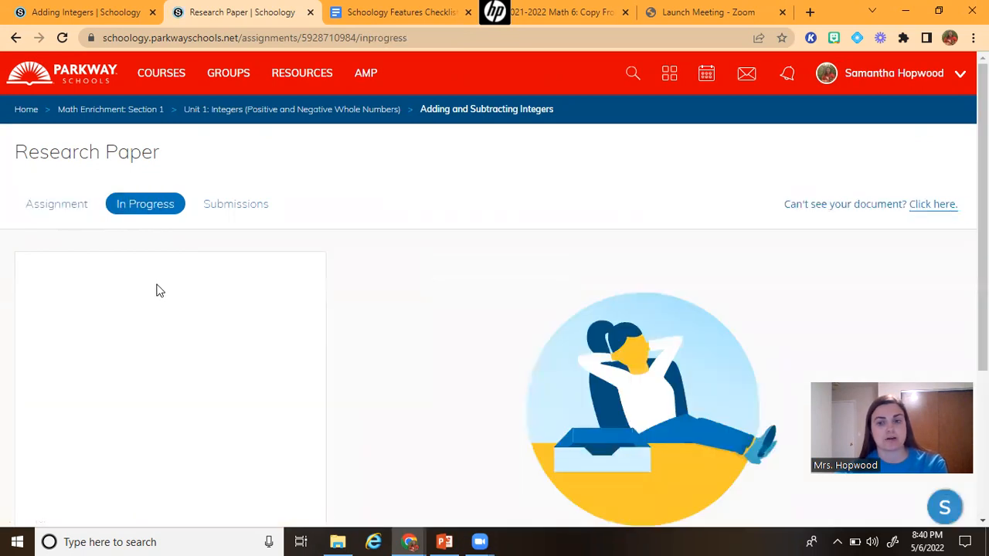
{"action": "left_click", "coordinate": [231, 206]}
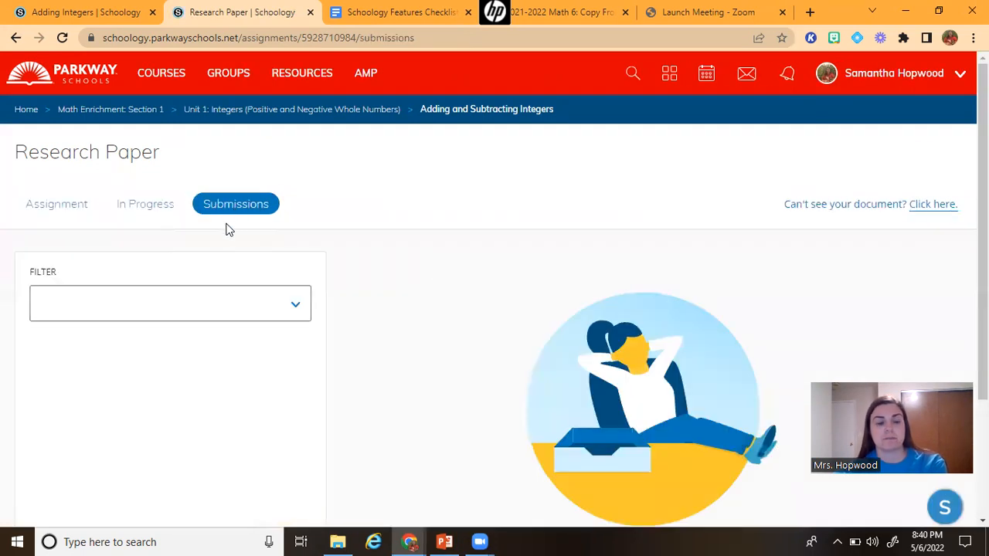
Check the submissions filter options, then open the attached Schoology Features Checklist and close its tab
{"action": "left_click", "coordinate": [278, 309]}
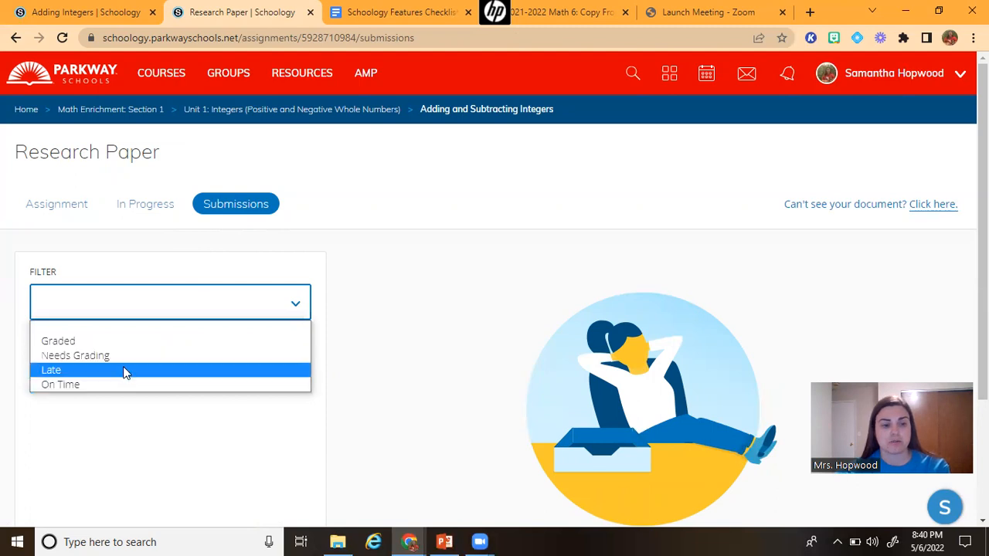
{"action": "left_click", "coordinate": [298, 309]}
{"action": "scroll", "coordinate": [336, 313], "scroll_direction": "down", "scroll_amount": 3}
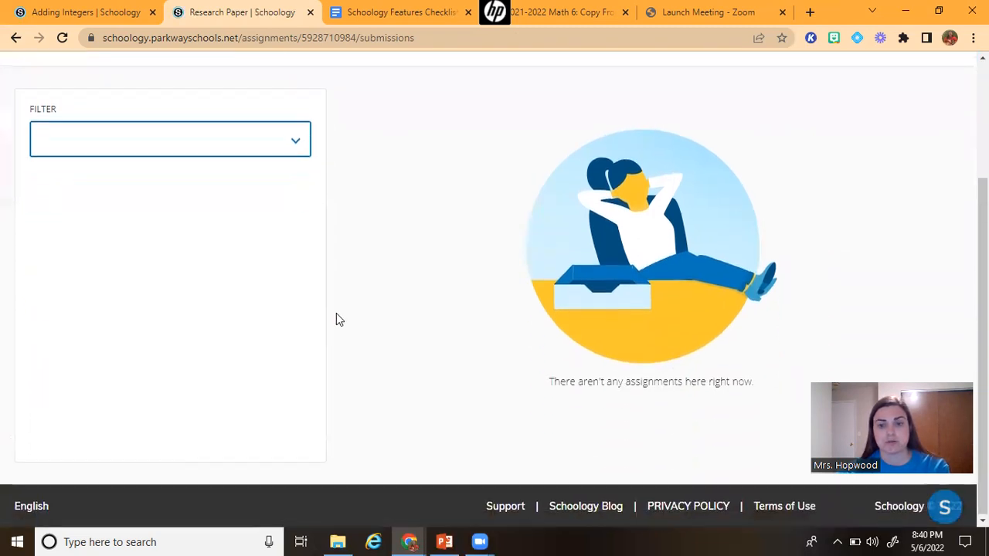
{"action": "scroll", "coordinate": [336, 313], "scroll_direction": "up", "scroll_amount": 3}
{"action": "left_click", "coordinate": [129, 207]}
{"action": "left_click", "coordinate": [77, 210]}
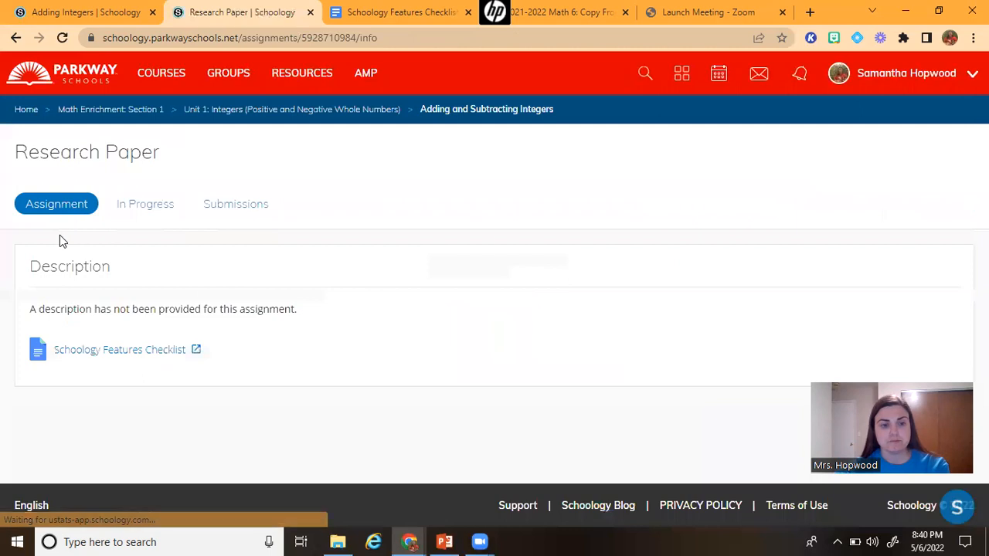
{"action": "left_click", "coordinate": [162, 352]}
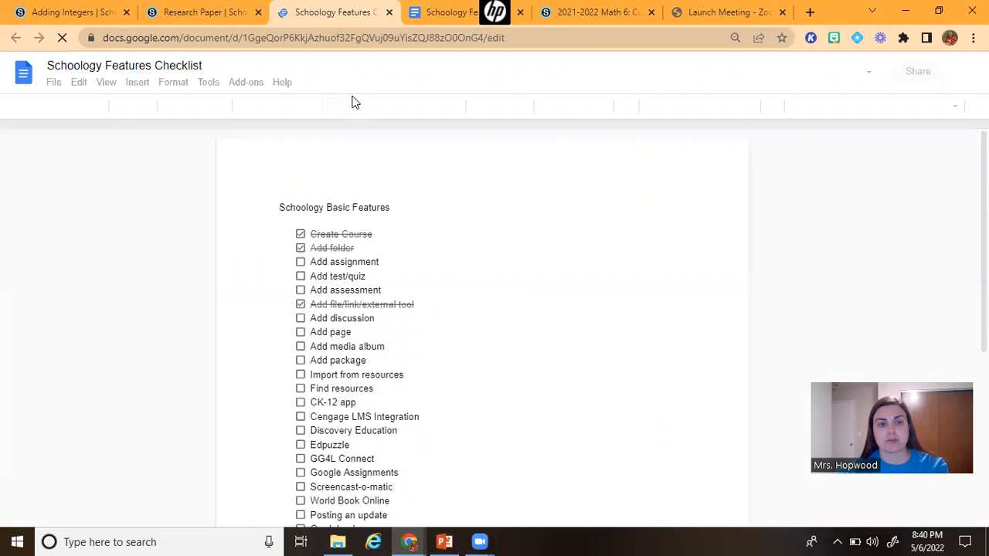
{"action": "left_click", "coordinate": [389, 14]}
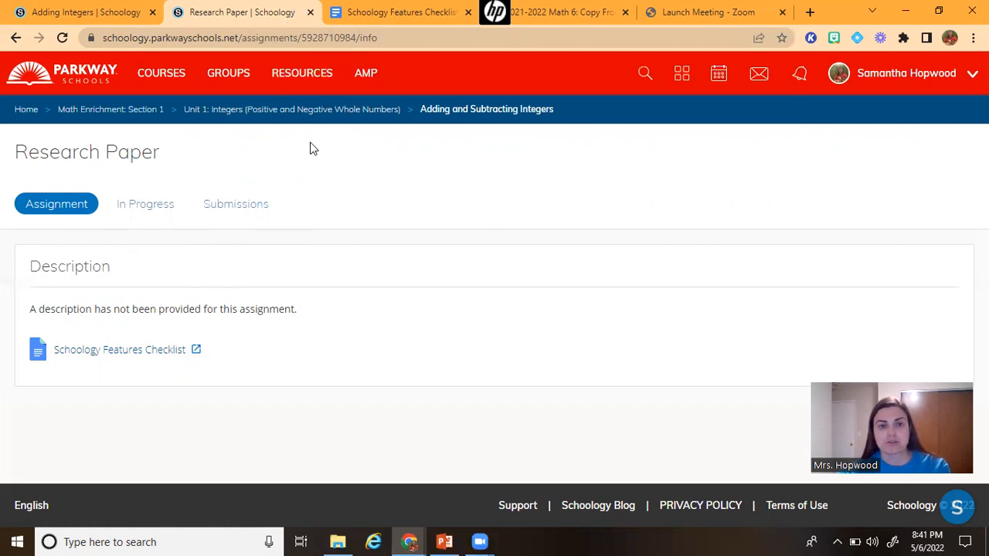
Return to the Adding and Subtracting Integers folder to view its list of materials
{"action": "left_click", "coordinate": [345, 109]}
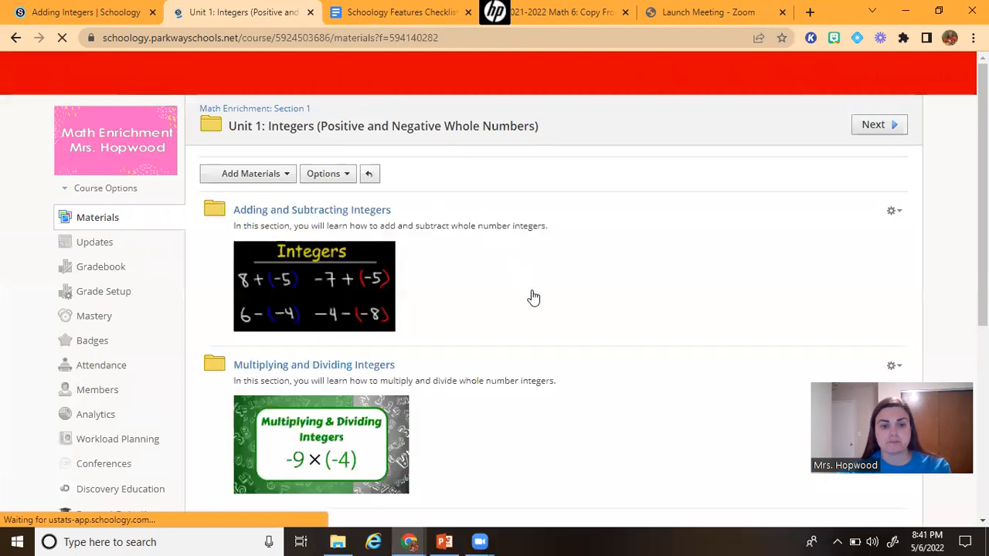
{"action": "scroll", "coordinate": [532, 299], "scroll_direction": "down", "scroll_amount": 4}
{"action": "scroll", "coordinate": [371, 213], "scroll_direction": "up", "scroll_amount": 4}
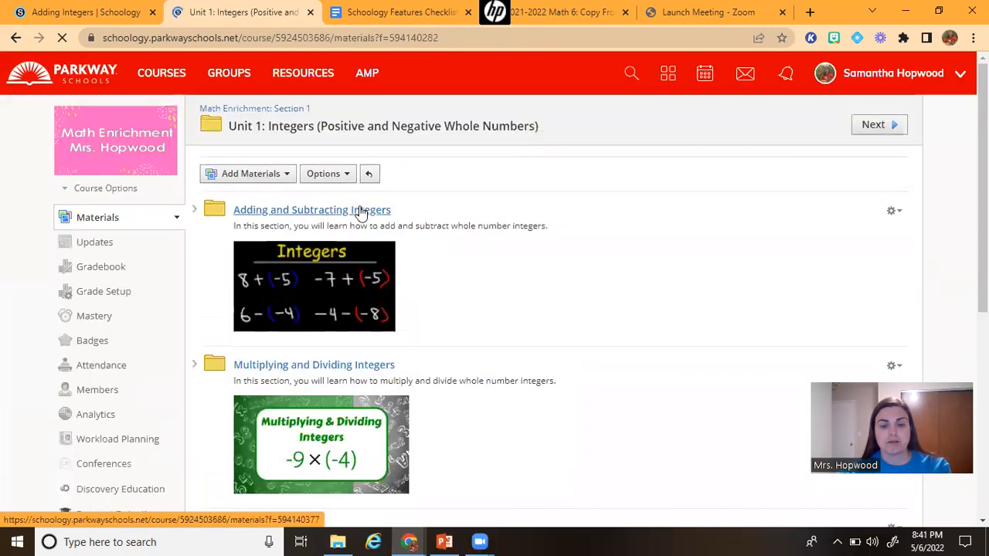
{"action": "left_click", "coordinate": [361, 211]}
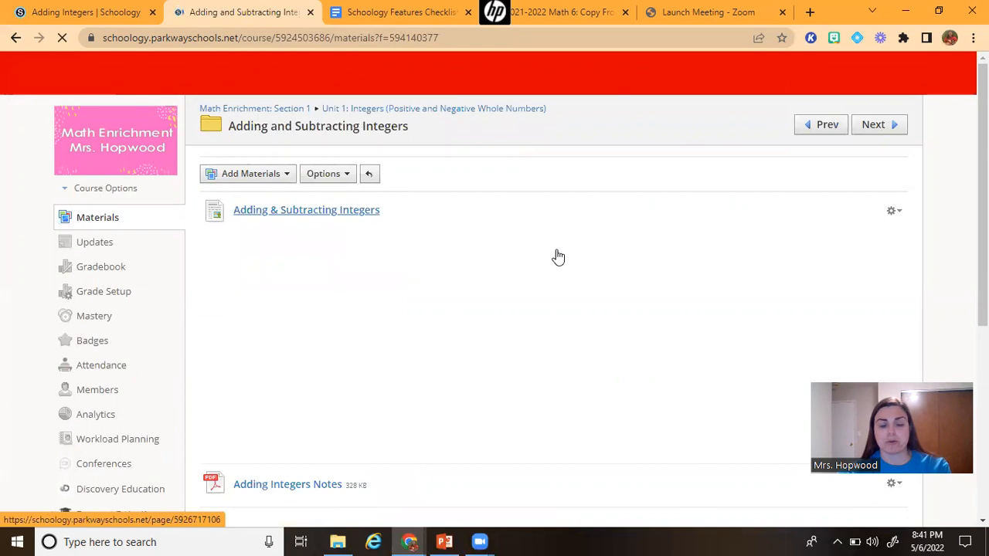
{"action": "scroll", "coordinate": [557, 255], "scroll_direction": "down", "scroll_amount": 3}
{"action": "scroll", "coordinate": [556, 258], "scroll_direction": "down", "scroll_amount": 2}
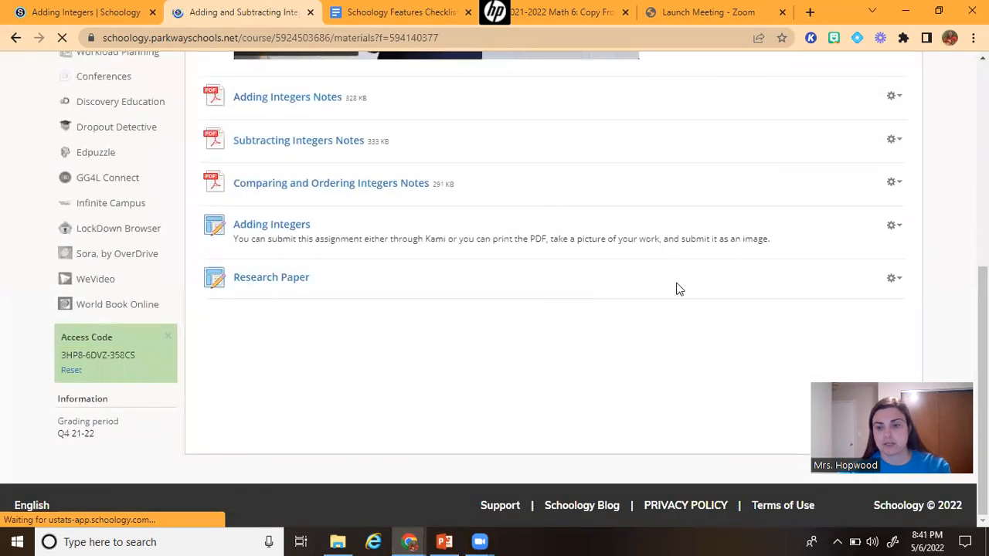